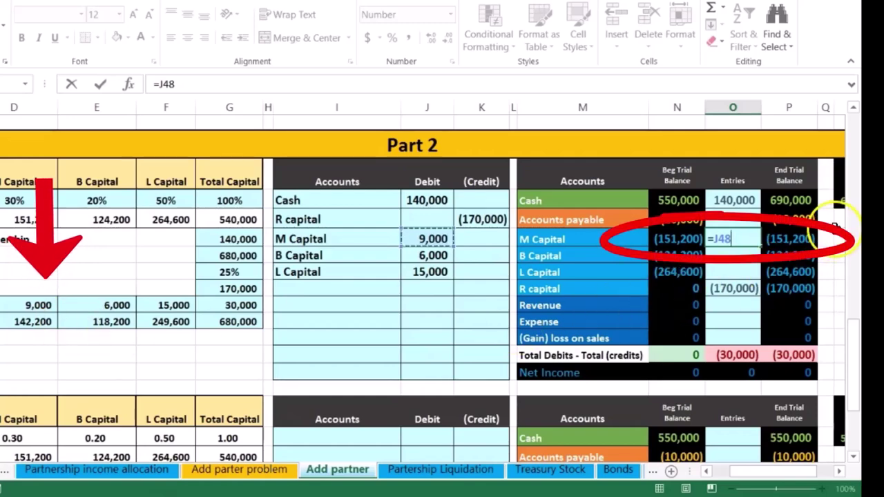
Post the M Capital and B Capital debits to the Part 2 trial balance entries, linking them to J48 and J49
{"action": "key", "text": "Return"}
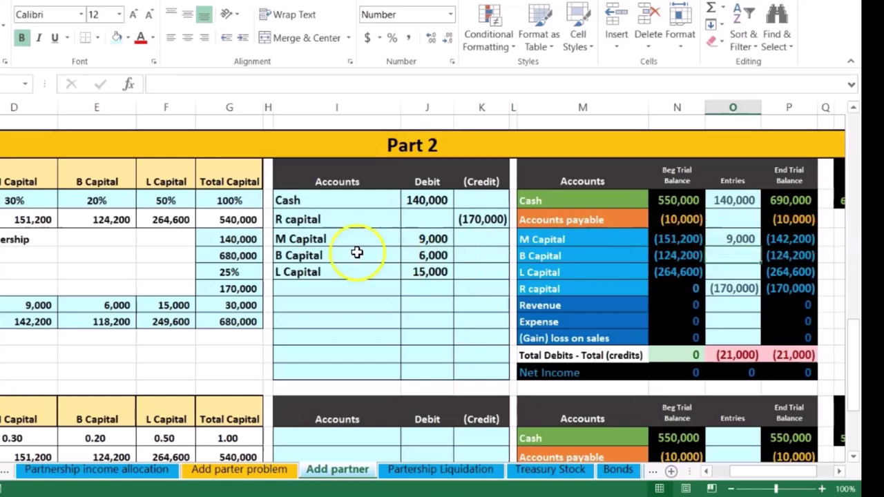
{"action": "left_click", "coordinate": [323, 254]}
{"action": "left_click_drag", "start_coordinate": [323, 254], "coordinate": [420, 256]}
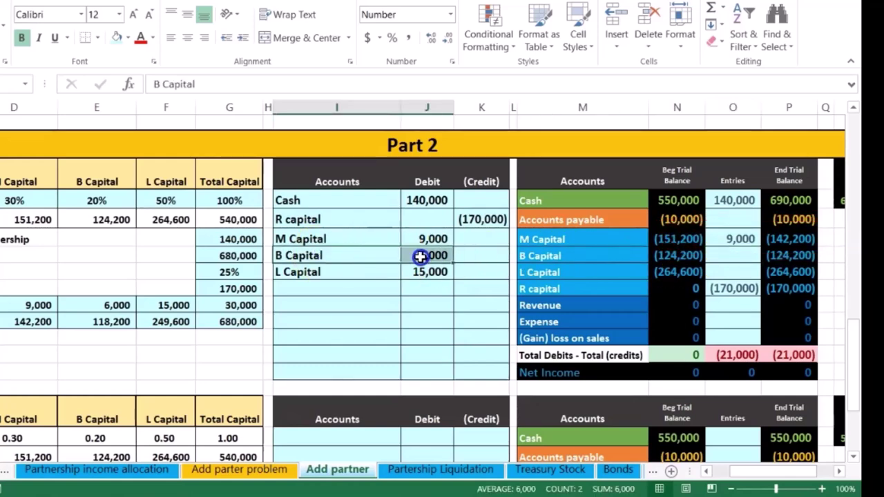
{"action": "left_click", "coordinate": [543, 256]}
{"action": "left_click", "coordinate": [689, 256]}
{"action": "left_click", "coordinate": [739, 258]}
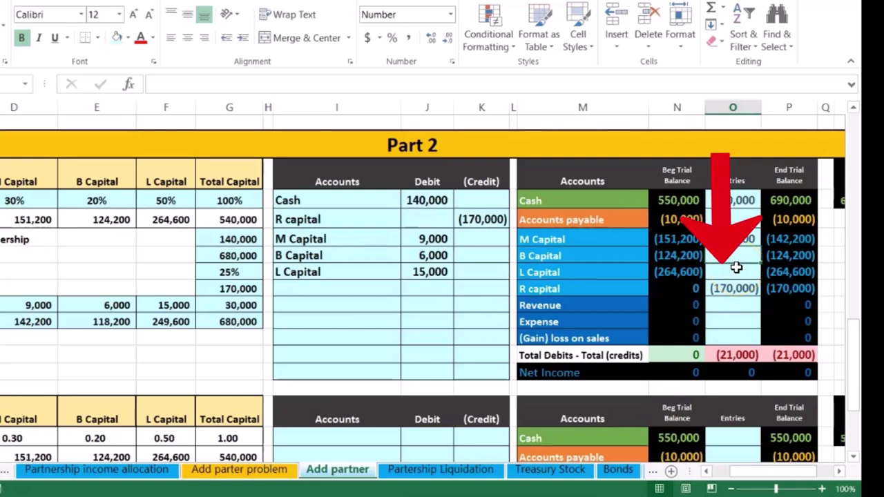
{"action": "type", "text": "="}
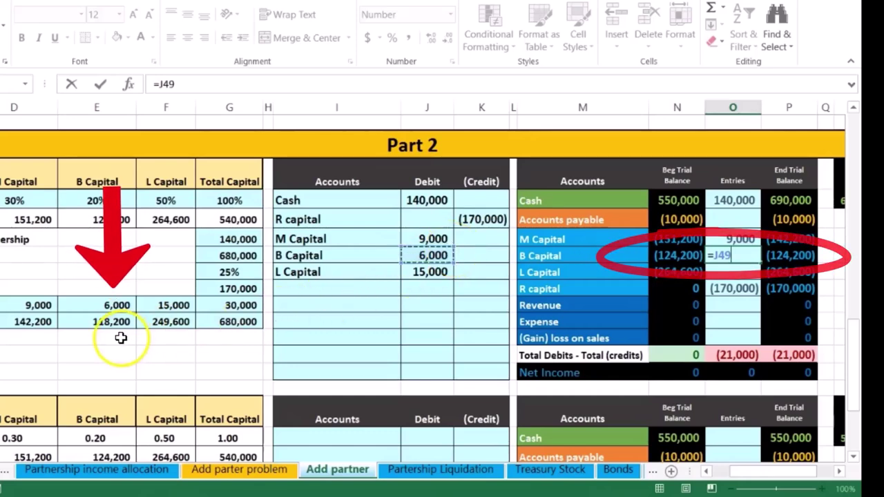
{"action": "left_click", "coordinate": [822, 254]}
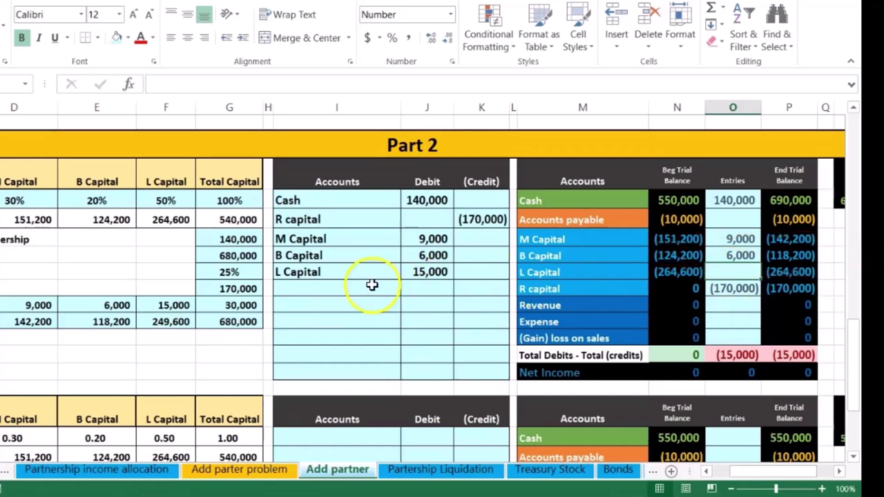
Post the L Capital debit to its entry in the Part 2 trial balance by linking it to J50
{"action": "left_click", "coordinate": [400, 272]}
{"action": "left_click_drag", "start_coordinate": [400, 272], "coordinate": [419, 270]}
{"action": "left_click_drag", "start_coordinate": [542, 271], "coordinate": [651, 274]}
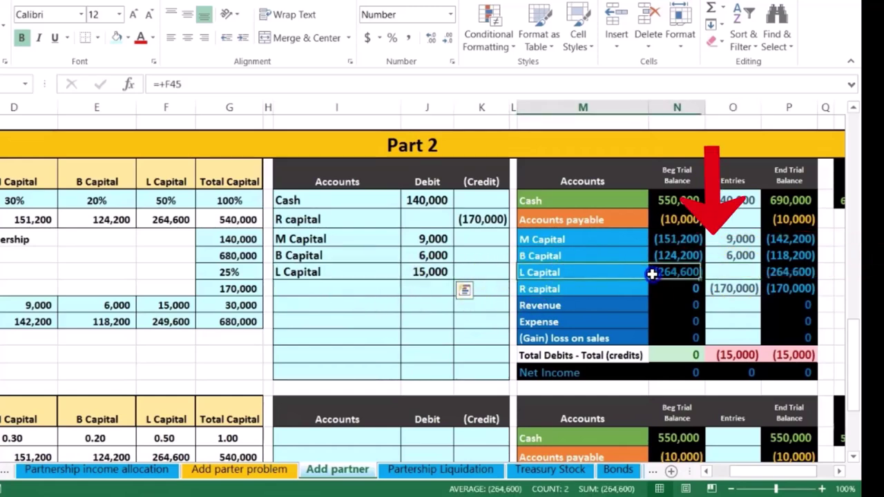
{"action": "left_click", "coordinate": [736, 272]}
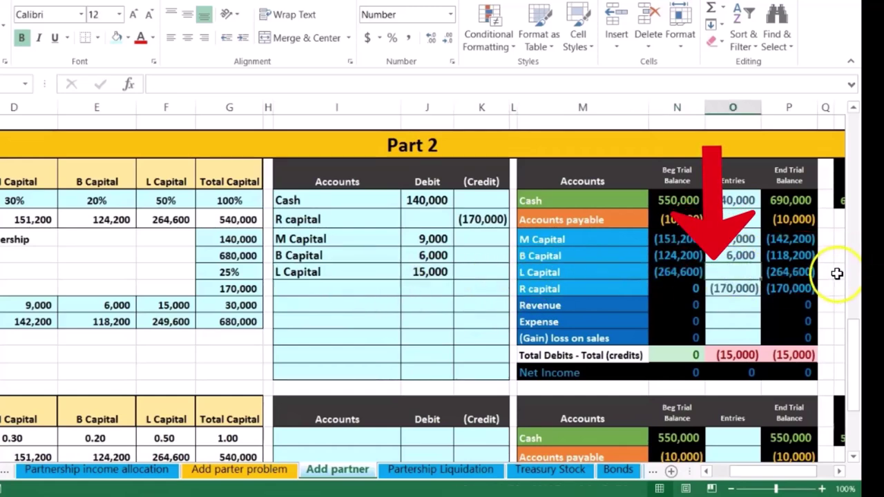
{"action": "type", "text": "="}
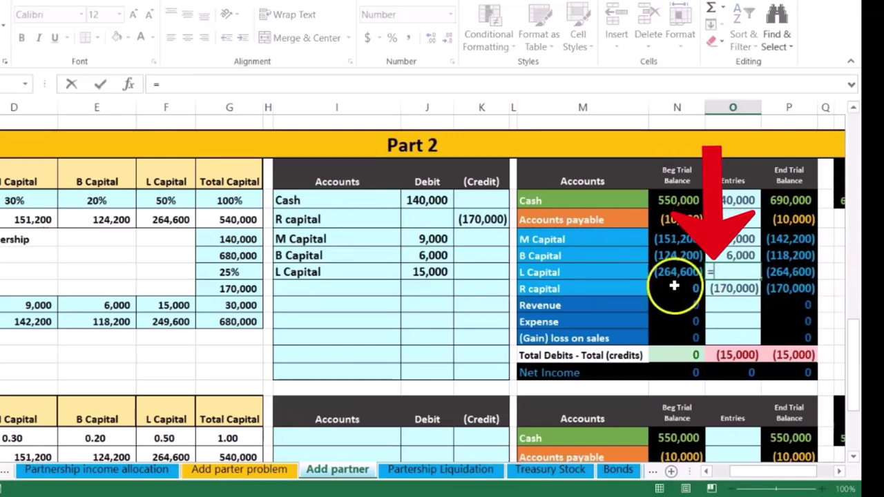
{"action": "left_click", "coordinate": [441, 273]}
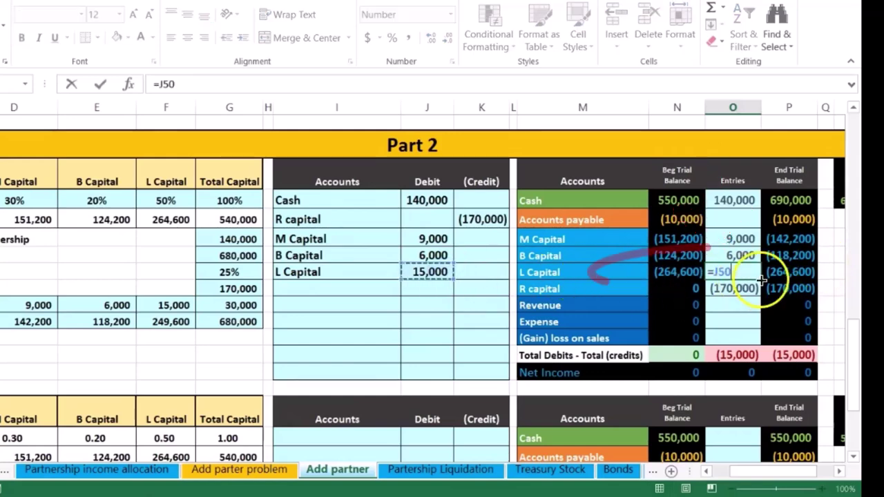
{"action": "left_click_drag", "start_coordinate": [762, 280], "coordinate": [825, 271]}
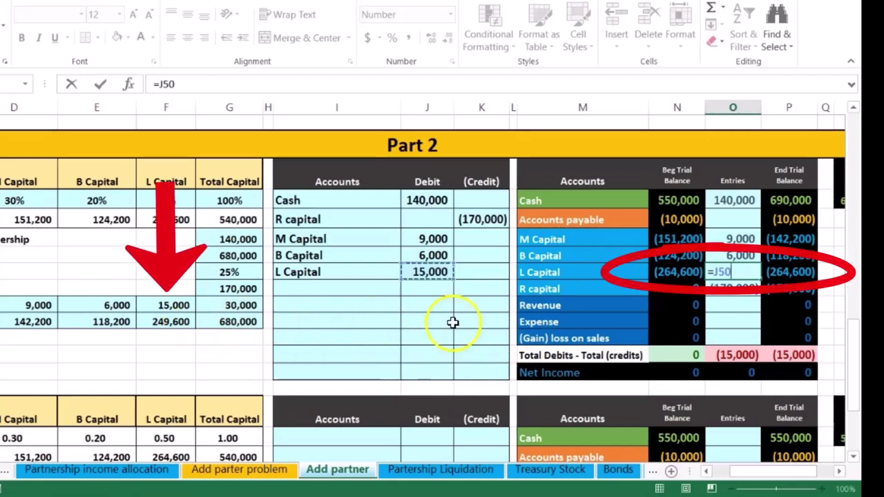
{"action": "key", "text": "Return"}
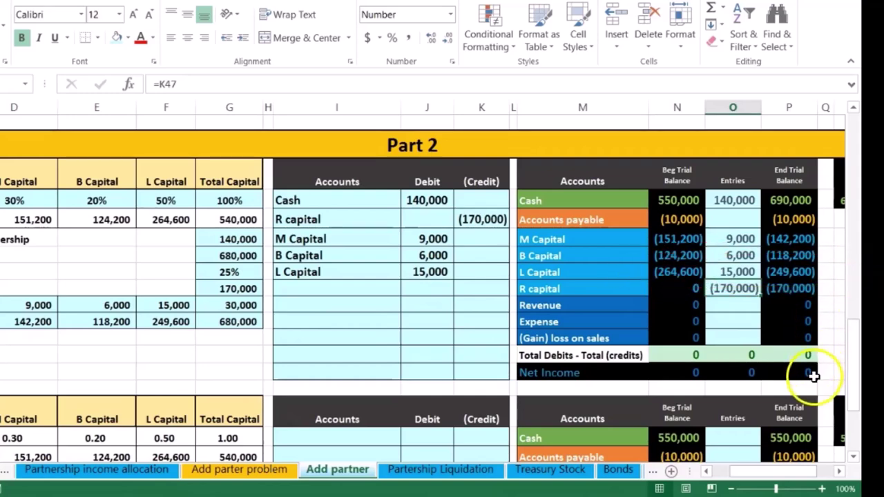
Compare the sum of the partners' ending capital balances with the worksheet's total new capital balance
{"action": "left_click", "coordinate": [791, 241]}
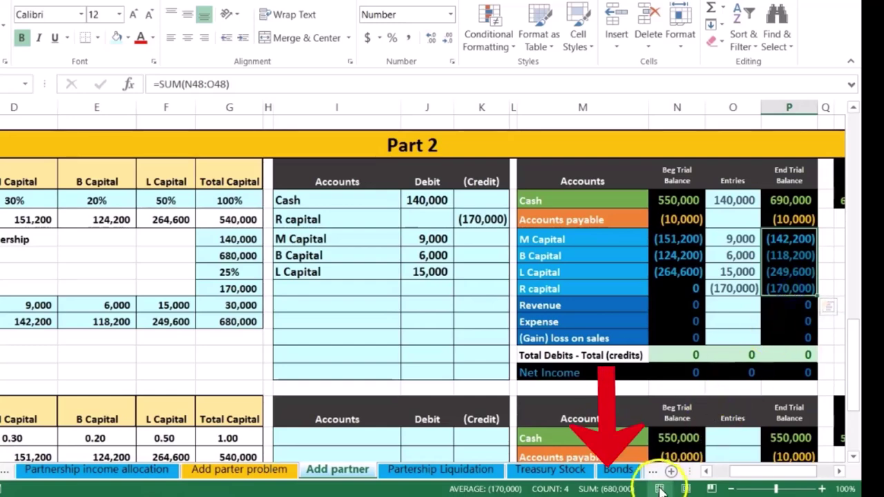
{"action": "left_click", "coordinate": [239, 321]}
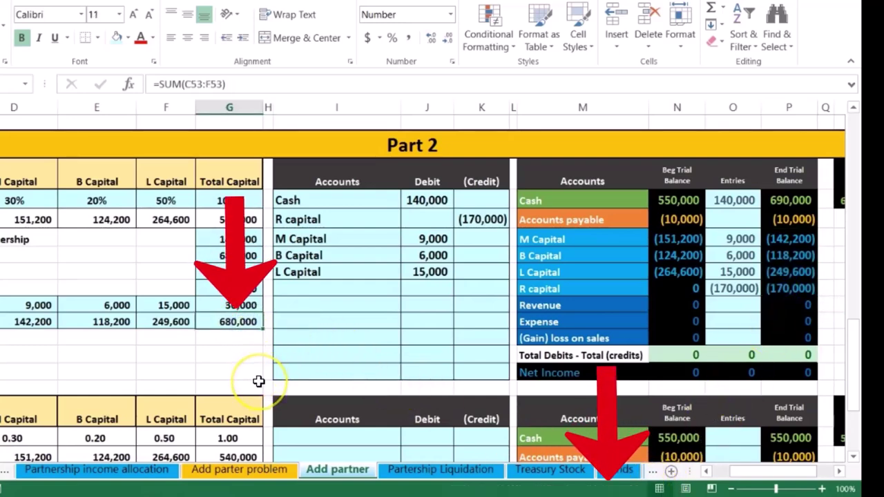
Examine the next problem, in which a new partner receives a 25% equity interest for $270,000 cash, and its capital worksheet
{"action": "key", "text": "Down"}
{"action": "key", "text": "Left"}
{"action": "key", "text": "Left"}
{"action": "key", "text": "Left"}
{"action": "key", "text": "Left"}
{"action": "key", "text": "Left"}
{"action": "key", "text": "Left"}
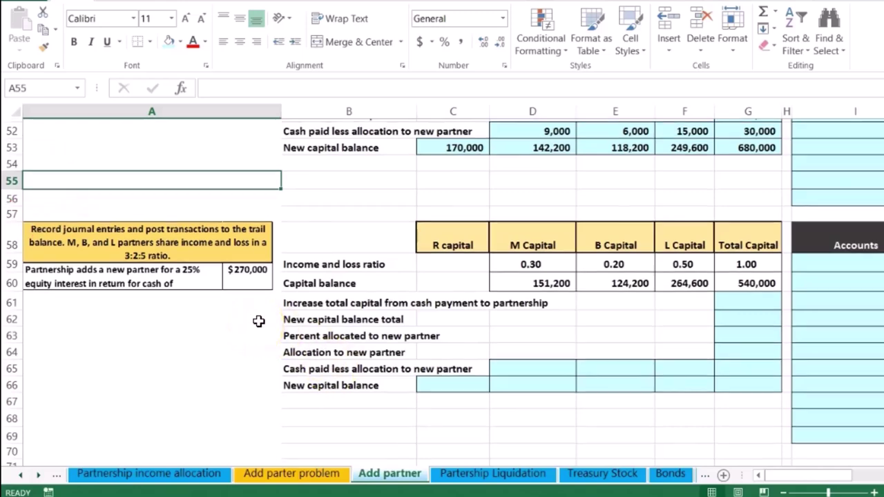
{"action": "scroll", "coordinate": [255, 321], "scroll_direction": "up", "scroll_amount": 3}
{"action": "scroll", "coordinate": [250, 276], "scroll_direction": "down", "scroll_amount": 3}
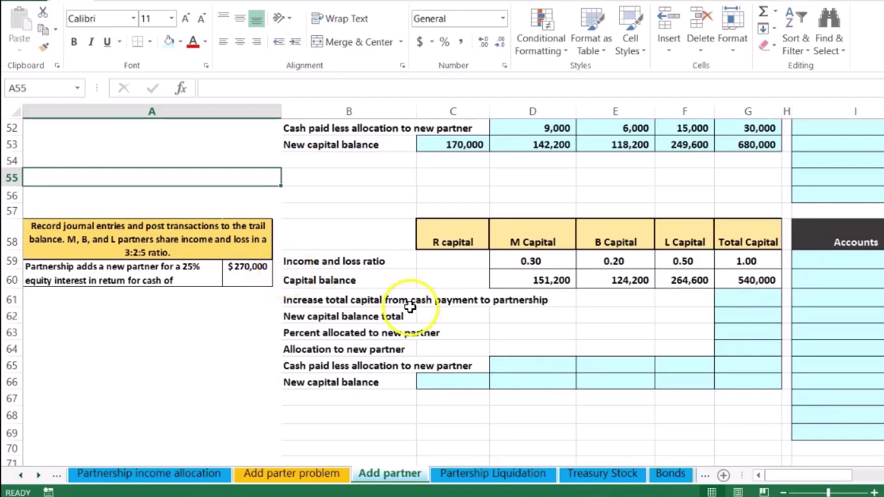
{"action": "left_click", "coordinate": [241, 313]}
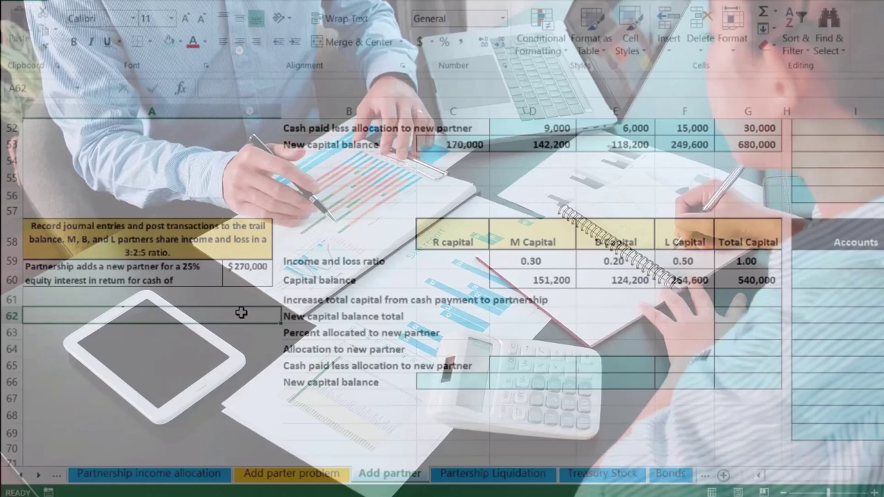
Review the existing partners' capital, R capital and Cash accounts in the trial balance beside the $270,000 problem
{"action": "key", "text": "Right"}
{"action": "key", "text": "Right"}
{"action": "key", "text": "Right"}
{"action": "key", "text": "Right"}
{"action": "key", "text": "Right"}
{"action": "key", "text": "Right"}
{"action": "key", "text": "Right"}
{"action": "key", "text": "Right"}
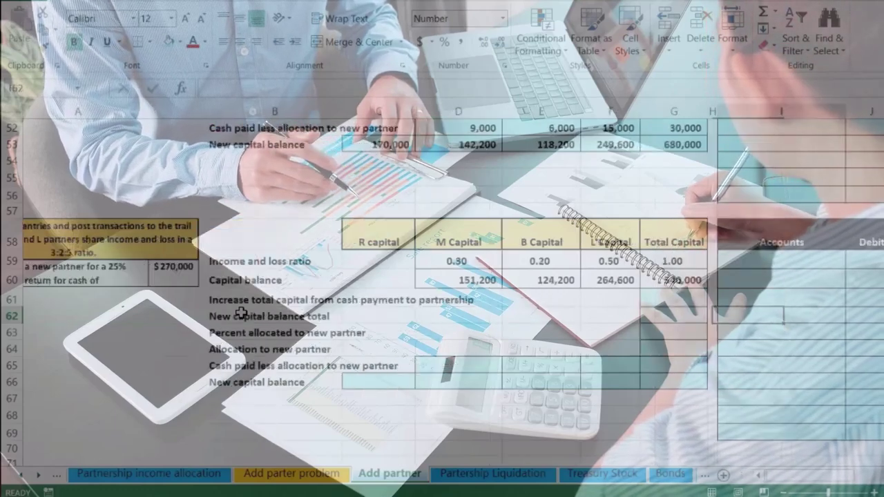
{"action": "key", "text": "Right"}
{"action": "key", "text": "Right"}
{"action": "key", "text": "Right"}
{"action": "key", "text": "Right"}
{"action": "key", "text": "Right"}
{"action": "key", "text": "Right"}
{"action": "key", "text": "Right"}
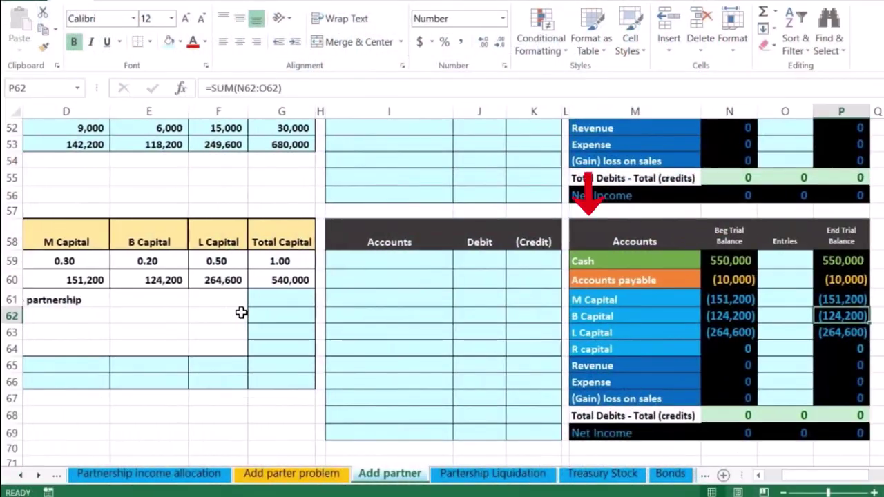
{"action": "left_click_drag", "start_coordinate": [598, 298], "coordinate": [720, 324]}
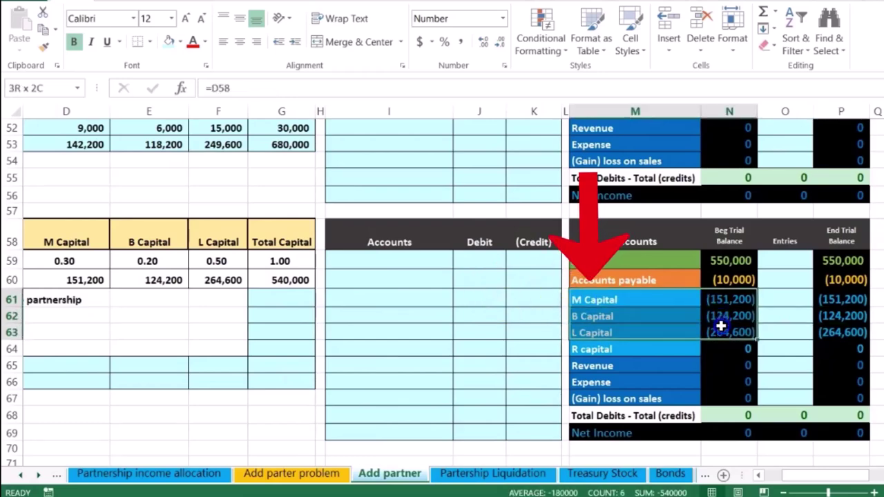
{"action": "left_click", "coordinate": [694, 343]}
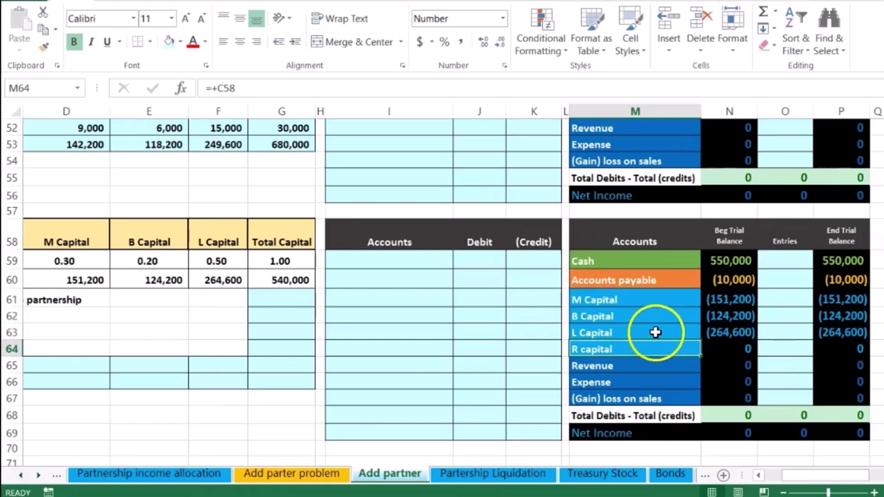
{"action": "left_click_drag", "start_coordinate": [642, 263], "coordinate": [727, 261]}
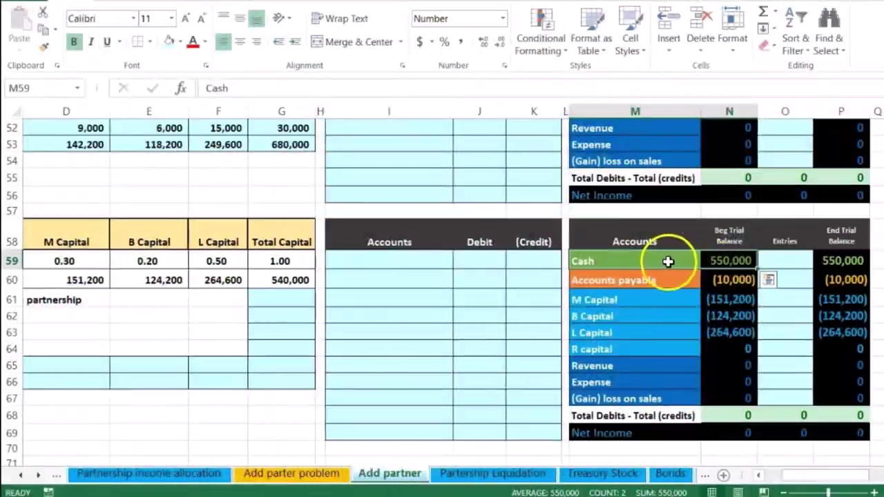
Copy the Cash account name from the trial balance and paste it as a value into journal cell I59
{"action": "left_click", "coordinate": [653, 261]}
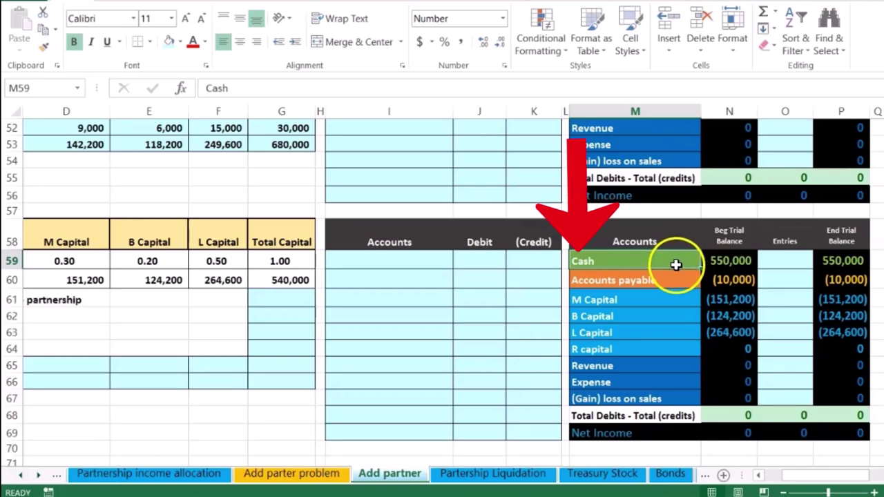
{"action": "right_click", "coordinate": [674, 262]}
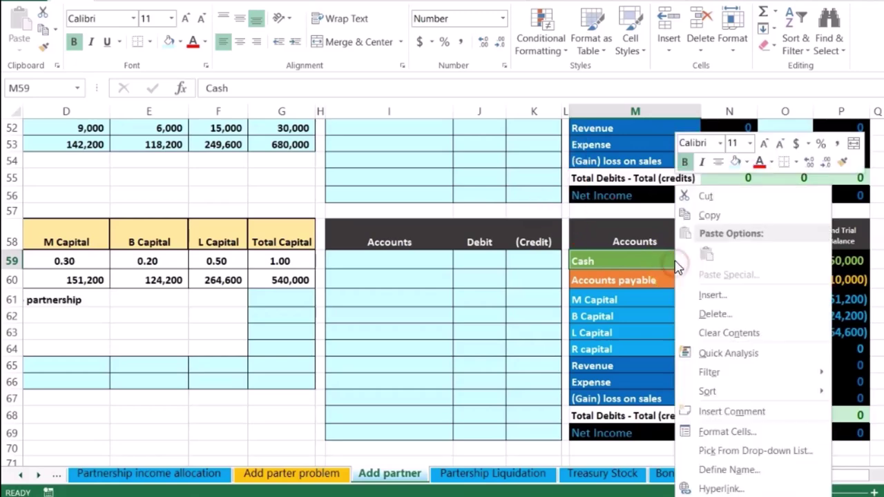
{"action": "left_click", "coordinate": [691, 218]}
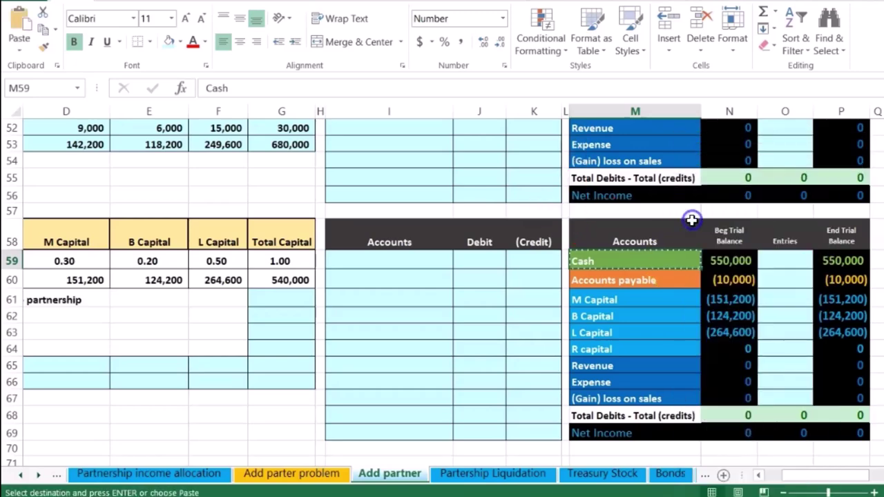
{"action": "left_click", "coordinate": [393, 260]}
{"action": "right_click", "coordinate": [392, 260]}
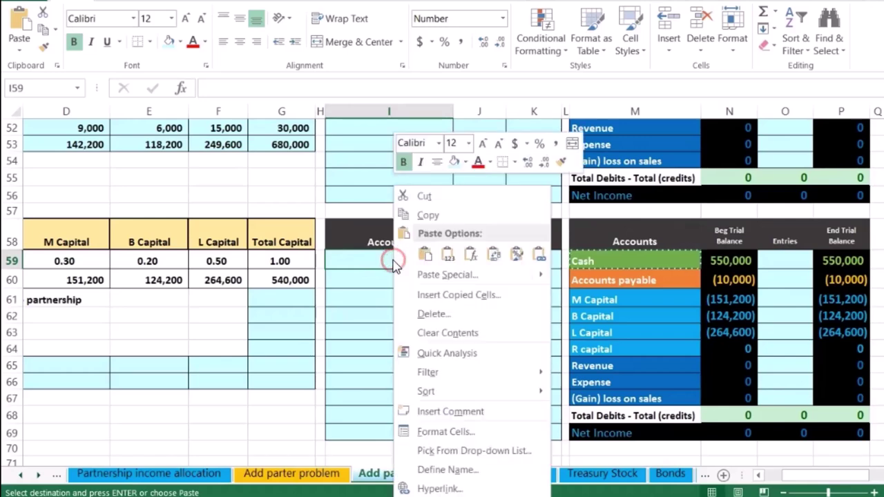
{"action": "left_click", "coordinate": [448, 257]}
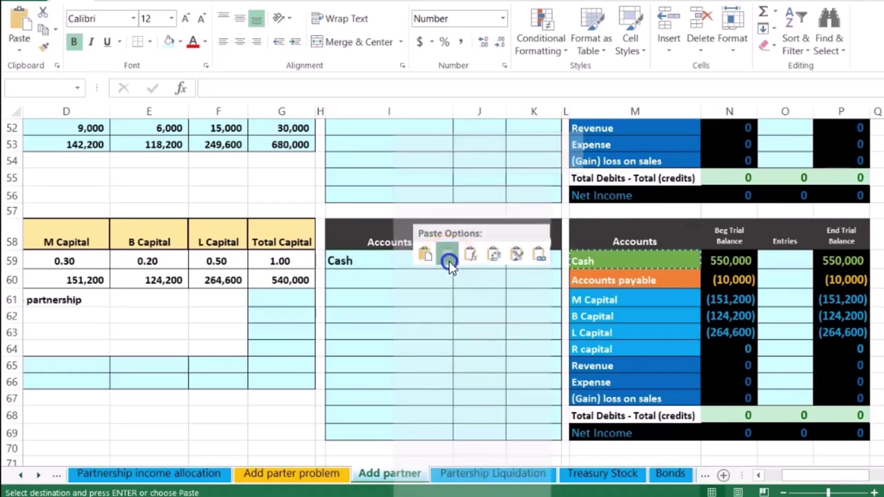
Enter a debit of 270,000 for Cash in the new journal entry
{"action": "left_click", "coordinate": [469, 260]}
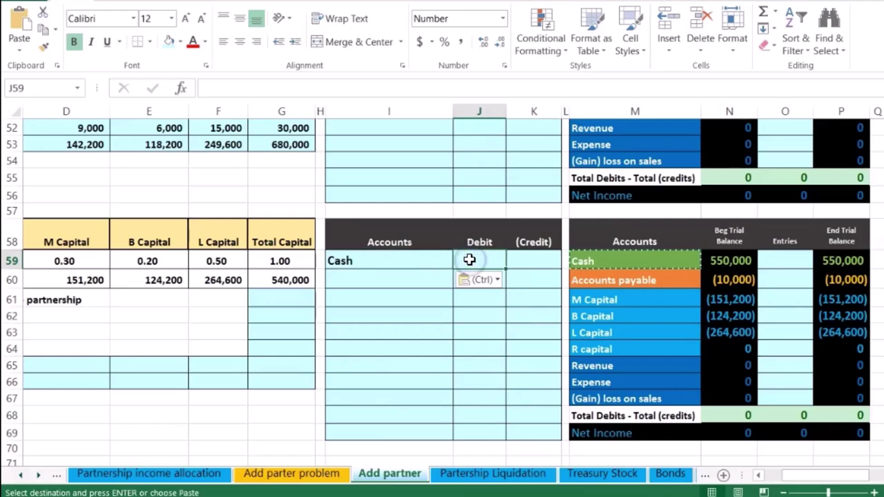
{"action": "mouse_move", "coordinate": [808, 473]}
{"action": "left_mouse_down"}
{"action": "mouse_move", "coordinate": [789, 461]}
{"action": "mouse_move", "coordinate": [794, 478]}
{"action": "mouse_move", "coordinate": [780, 480]}
{"action": "mouse_move", "coordinate": [794, 480]}
{"action": "left_mouse_up"}
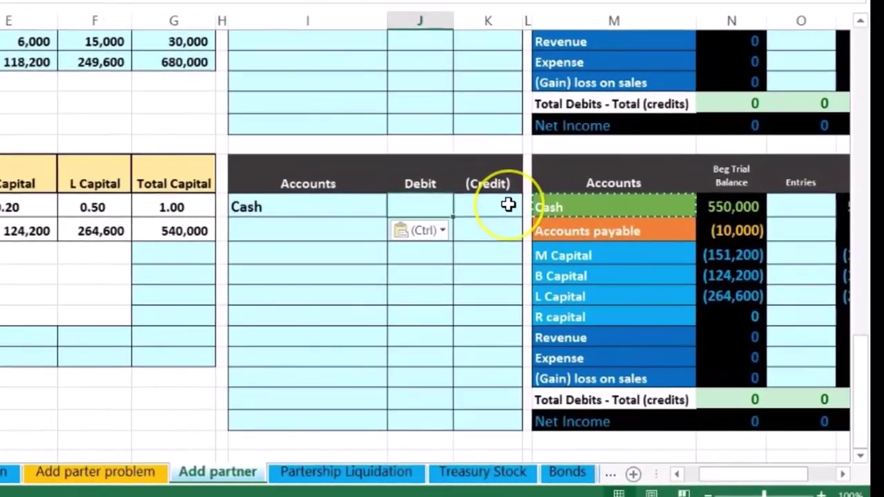
{"action": "type", "text": "270000"}
{"action": "key", "text": "Return"}
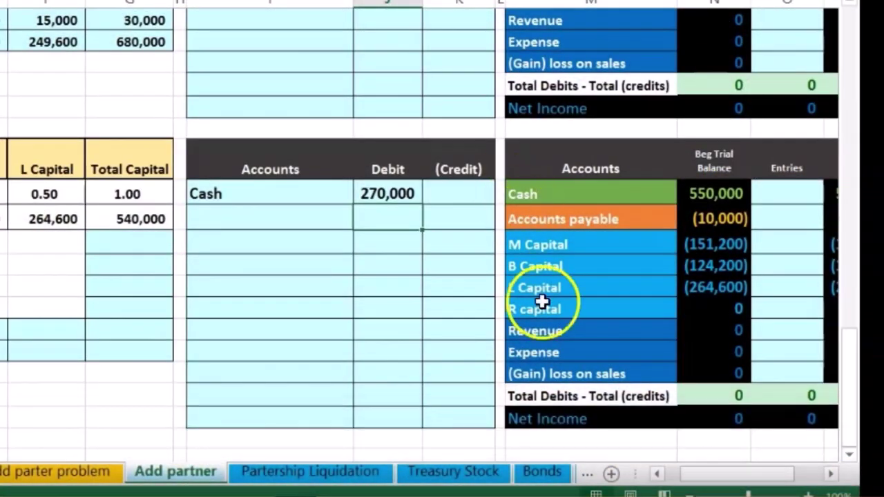
Copy the R capital account name from the trial balance and paste it as a value below Cash in the journal entry
{"action": "left_click_drag", "start_coordinate": [587, 310], "coordinate": [695, 304]}
{"action": "left_click_drag", "start_coordinate": [655, 260], "coordinate": [649, 308]}
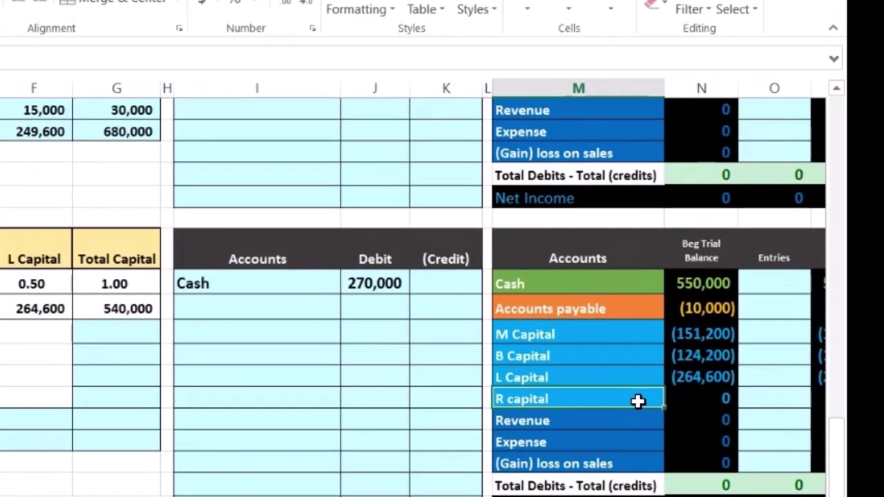
{"action": "right_click", "coordinate": [653, 311]}
{"action": "left_click", "coordinate": [681, 51]}
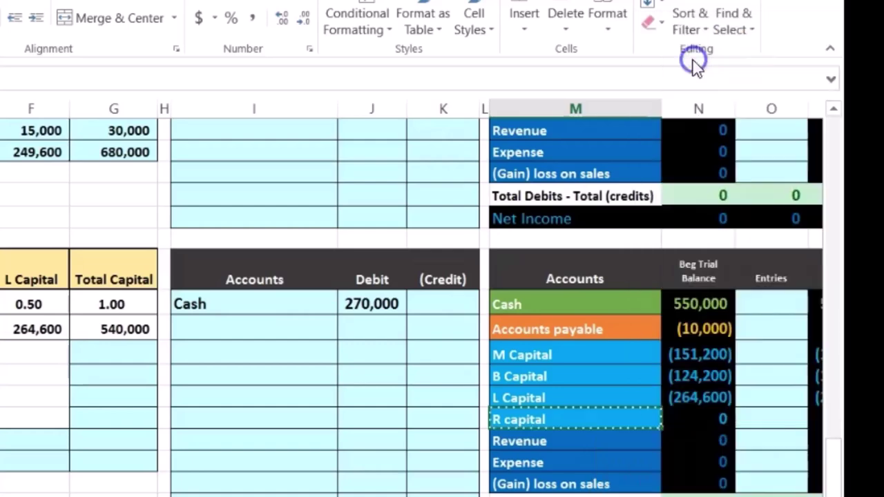
{"action": "left_click", "coordinate": [275, 322]}
{"action": "right_click", "coordinate": [275, 322]}
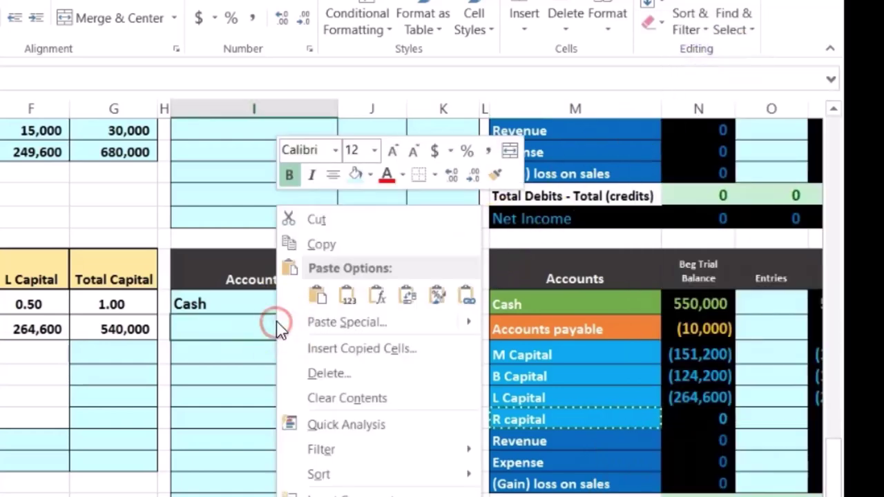
{"action": "left_click", "coordinate": [347, 298]}
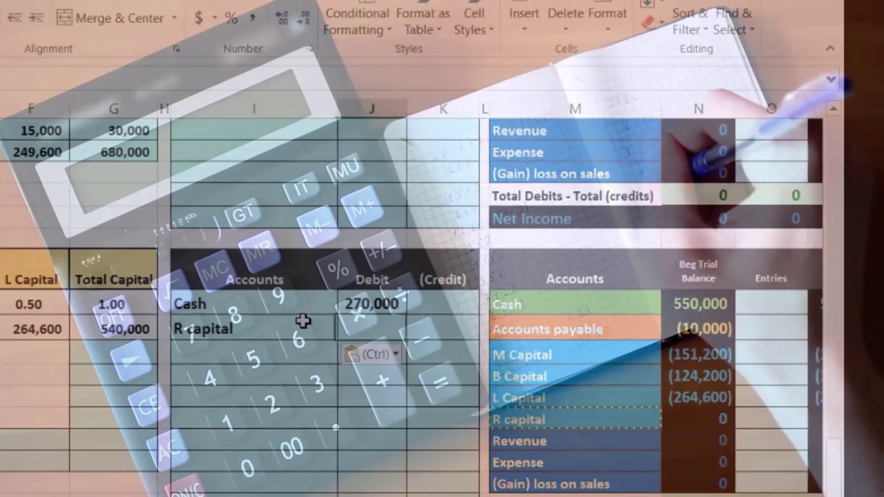
In Calculator, subtract the 10,000 accounts payable from the 550,000 cash balance to work out the partnership's net assets
{"action": "scroll", "coordinate": [302, 321], "scroll_direction": "right", "scroll_amount": 2}
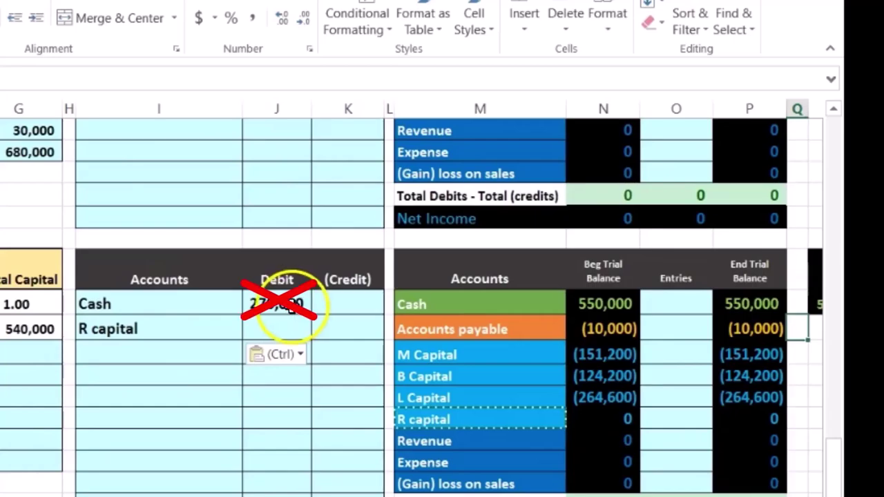
{"action": "left_click", "coordinate": [290, 306]}
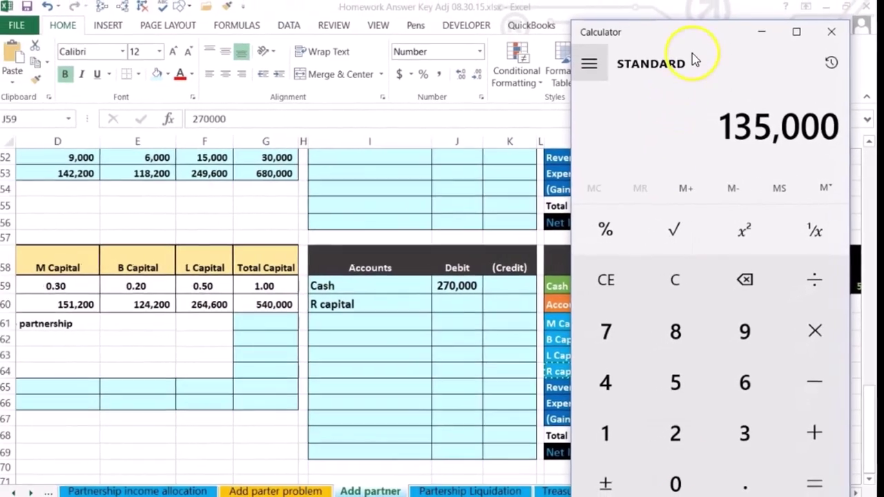
{"action": "left_click_drag", "start_coordinate": [692, 54], "coordinate": [315, 20]}
{"action": "left_click", "coordinate": [314, 261]}
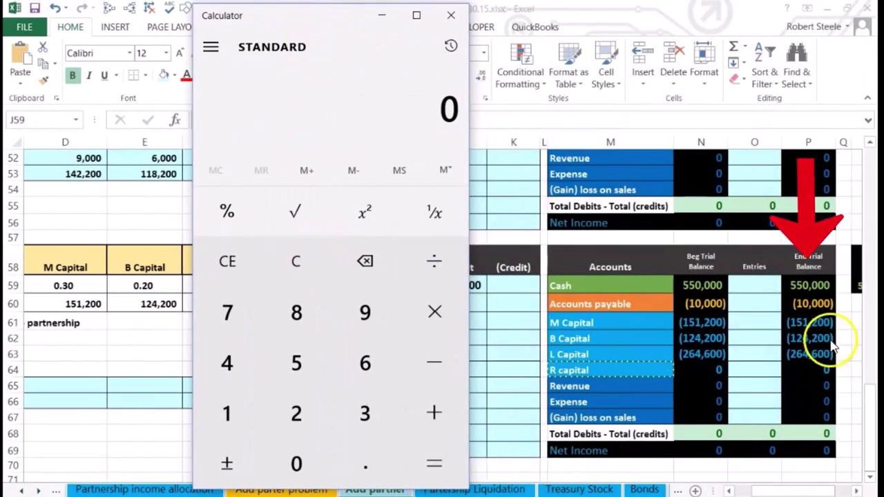
{"action": "type", "text": "55"}
{"action": "type", "text": "0000 - 10,0"}
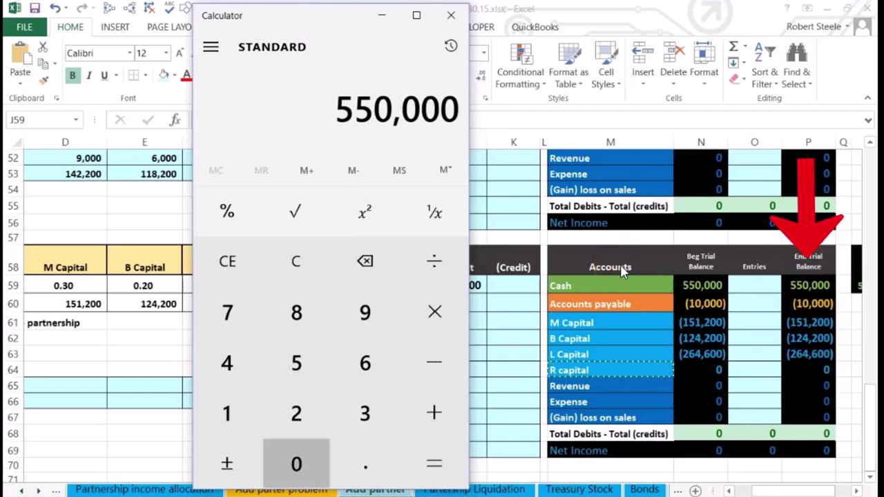
{"action": "type", "text": "00"}
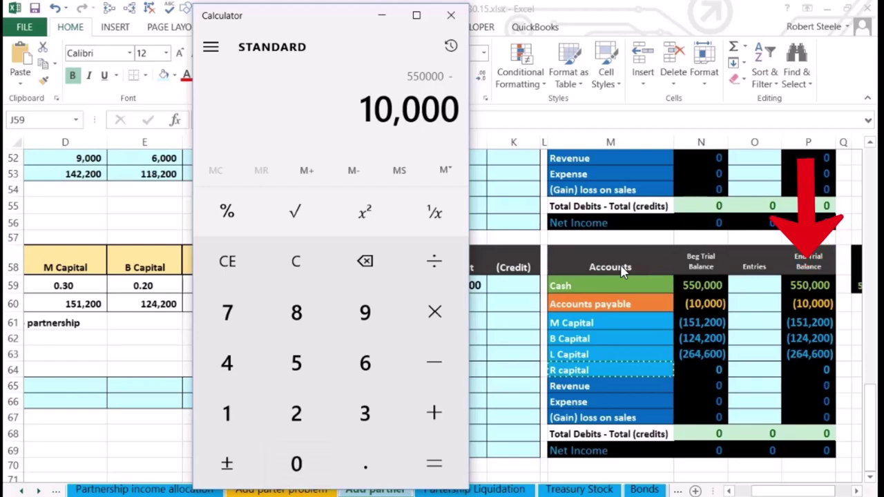
{"action": "key", "text": "Return"}
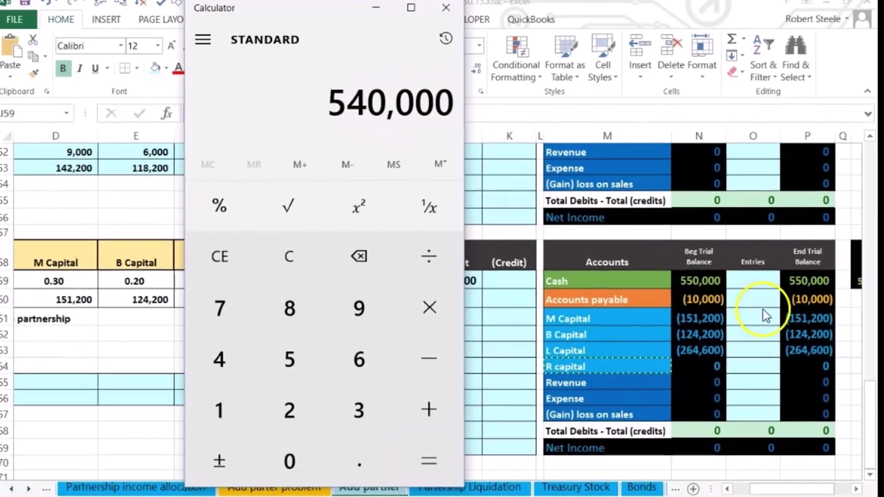
Compare the net assets with the M, B and L Capital ending balances, multiply them by 0.25 in Calculator, and close it
{"action": "left_click_drag", "start_coordinate": [801, 321], "coordinate": [803, 350]}
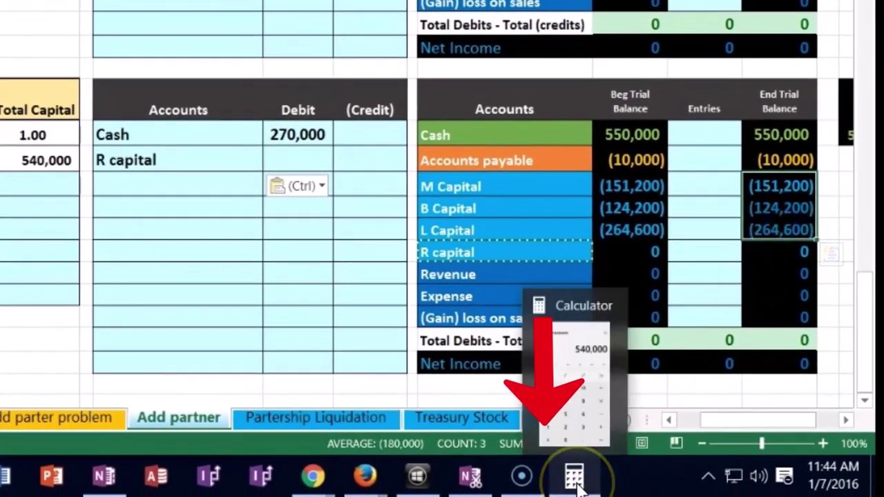
{"action": "left_click", "coordinate": [564, 459]}
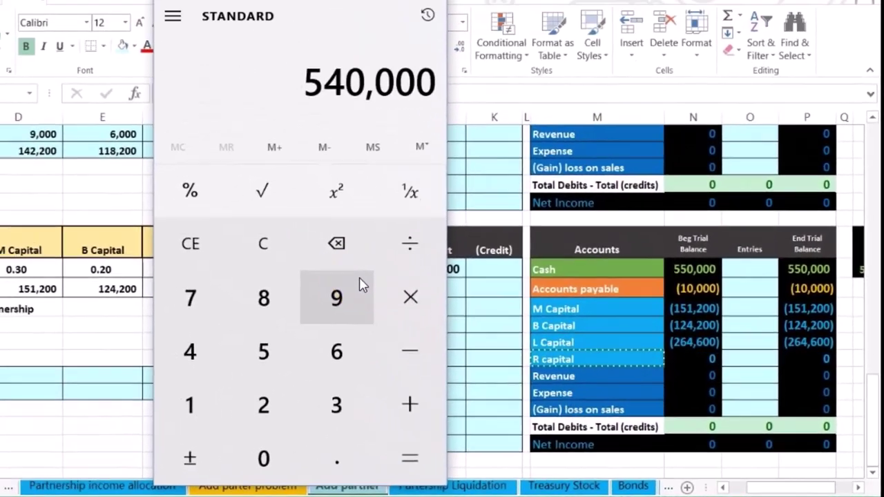
{"action": "key", "text": "asterisk"}
{"action": "type", "text": "0.25"}
{"action": "key", "text": "Return"}
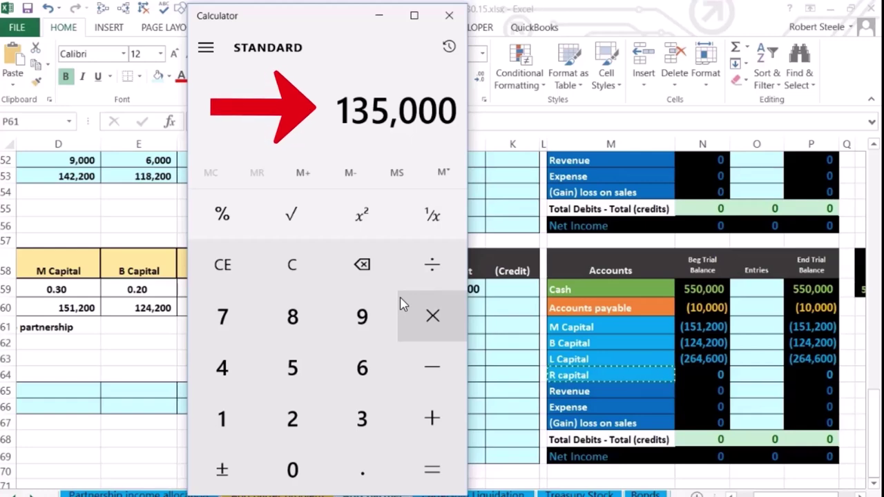
{"action": "left_click", "coordinate": [449, 15]}
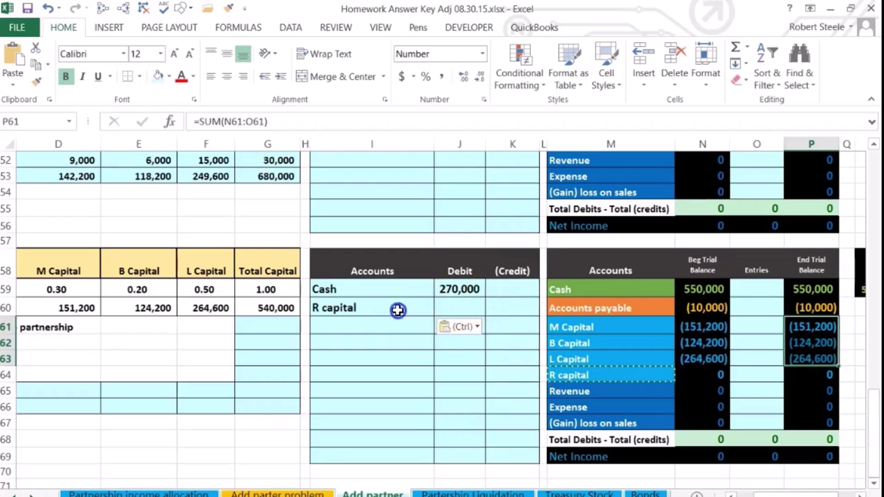
Examine the $270,000 problem text and the existing partners' individual and total capital balances in row 60 of the allocation table
{"action": "left_click", "coordinate": [397, 310]}
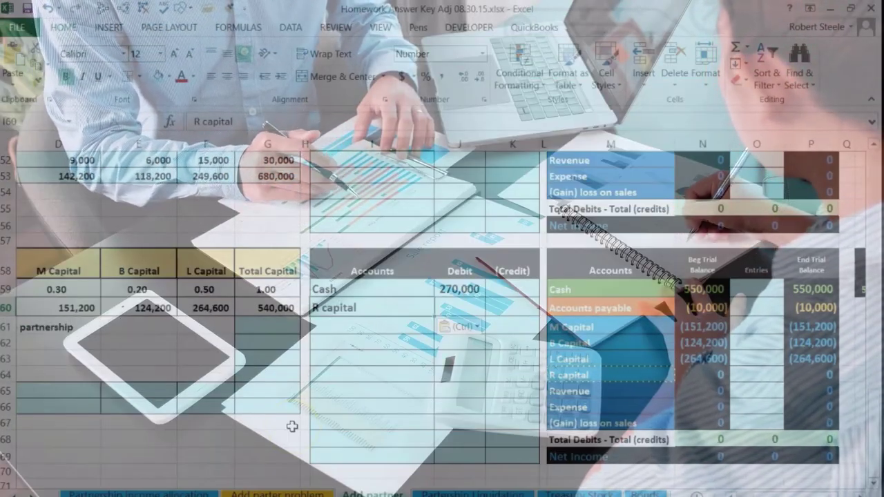
{"action": "key", "text": "Left"}
{"action": "key", "text": "Left"}
{"action": "key", "text": "Left"}
{"action": "key", "text": "Left"}
{"action": "key", "text": "Left"}
{"action": "key", "text": "Left"}
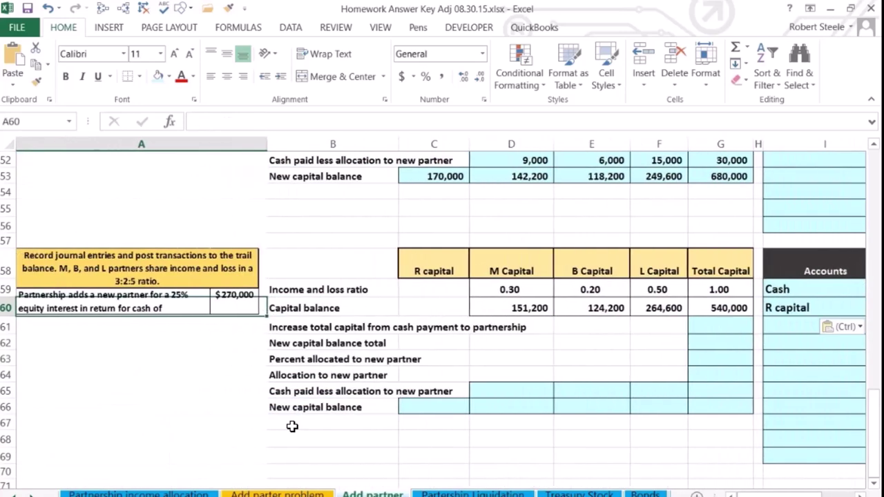
{"action": "key", "text": "Right"}
{"action": "key", "text": "Right"}
{"action": "key", "text": "Right"}
{"action": "key", "text": "Right"}
{"action": "key", "text": "Down"}
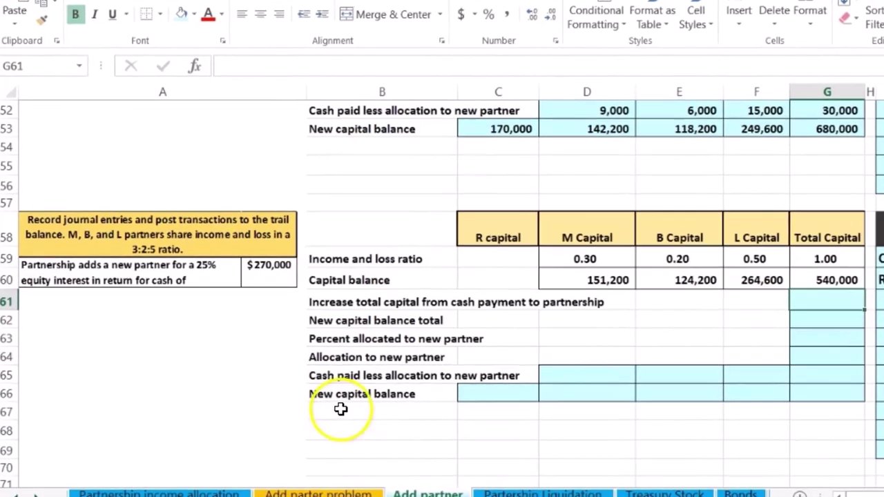
{"action": "left_click_drag", "start_coordinate": [601, 273], "coordinate": [766, 278]}
{"action": "left_click", "coordinate": [822, 278]}
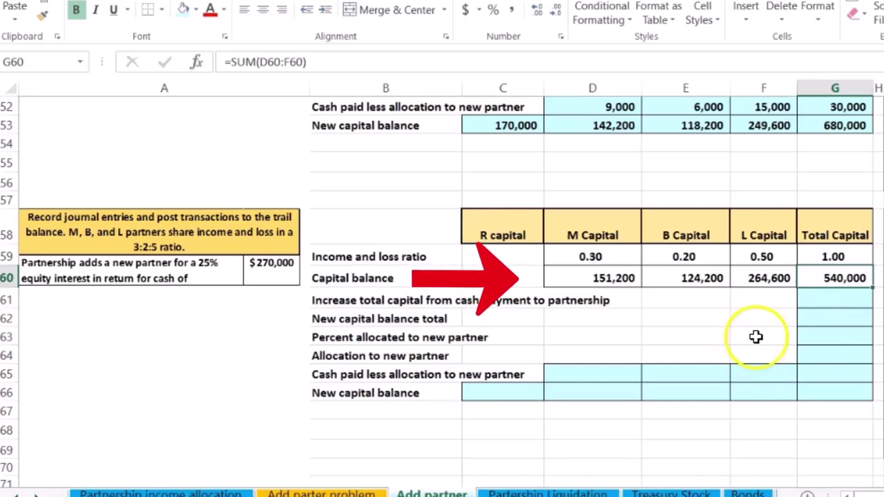
Enter 270,000 in G61 as the increase in total capital from the cash payment to the partnership
{"action": "left_click", "coordinate": [821, 298]}
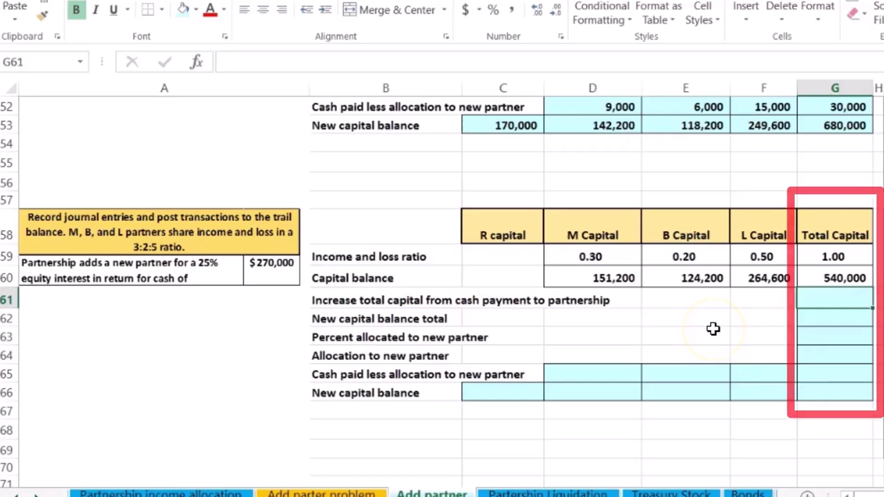
{"action": "type", "text": "270000"}
{"action": "key", "text": "Return"}
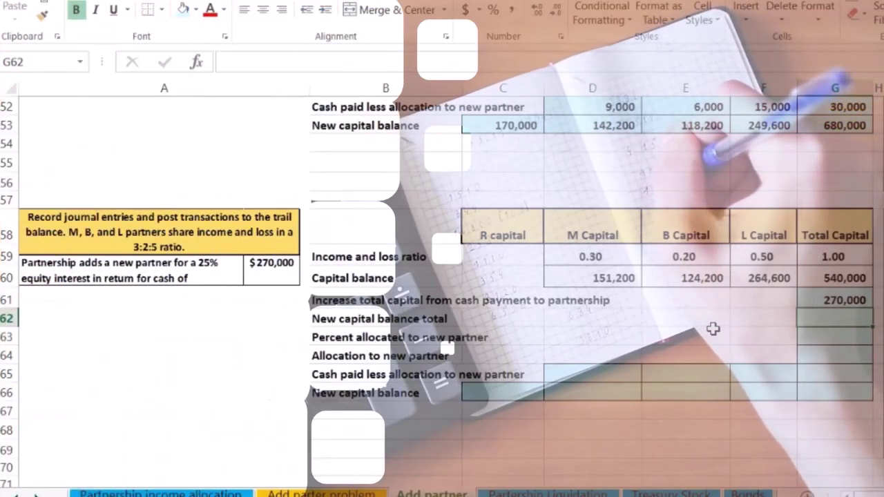
Calculate the new capital balance total in G62 with the formula =G60+G61
{"action": "type", "text": "="}
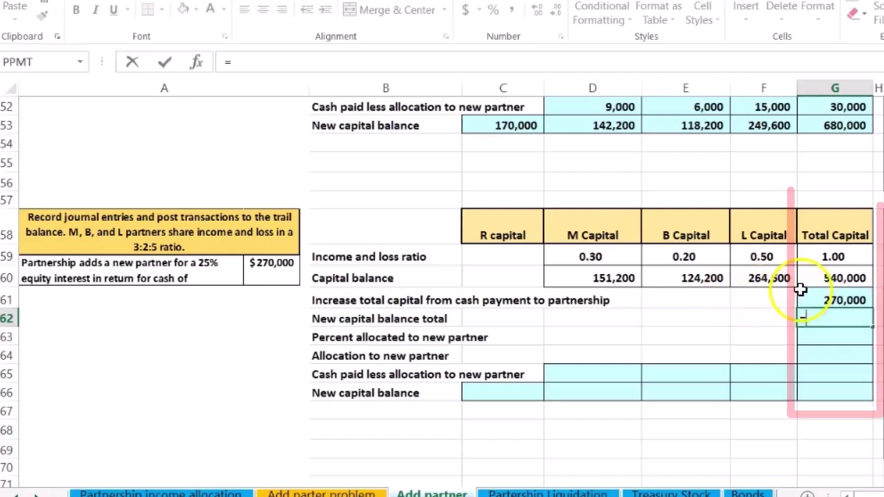
{"action": "left_click", "coordinate": [818, 278]}
{"action": "type", "text": "+"}
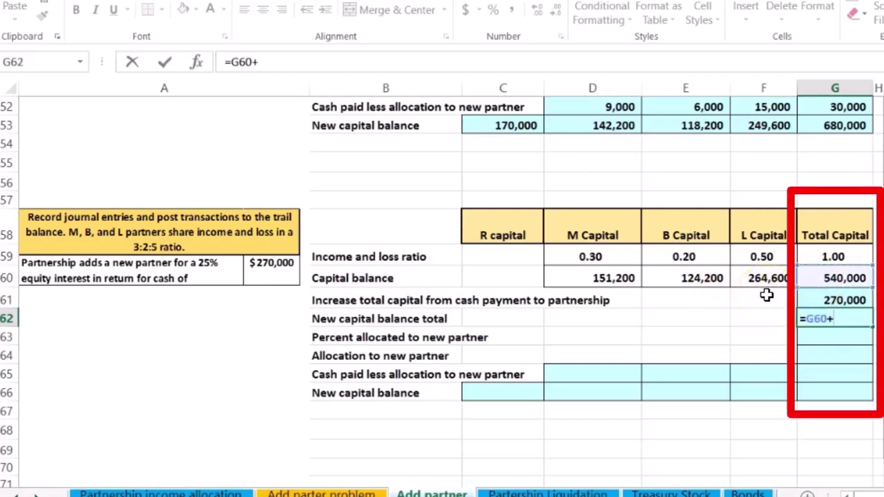
{"action": "left_click", "coordinate": [805, 299]}
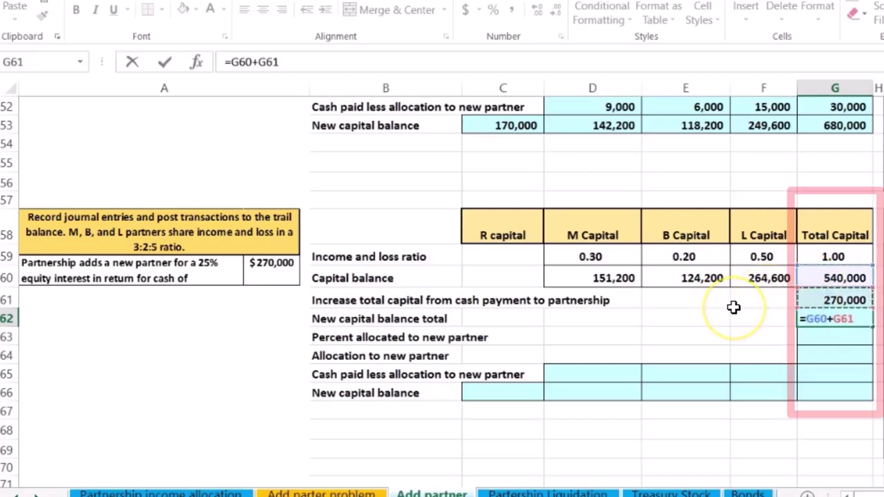
{"action": "key", "text": "Return"}
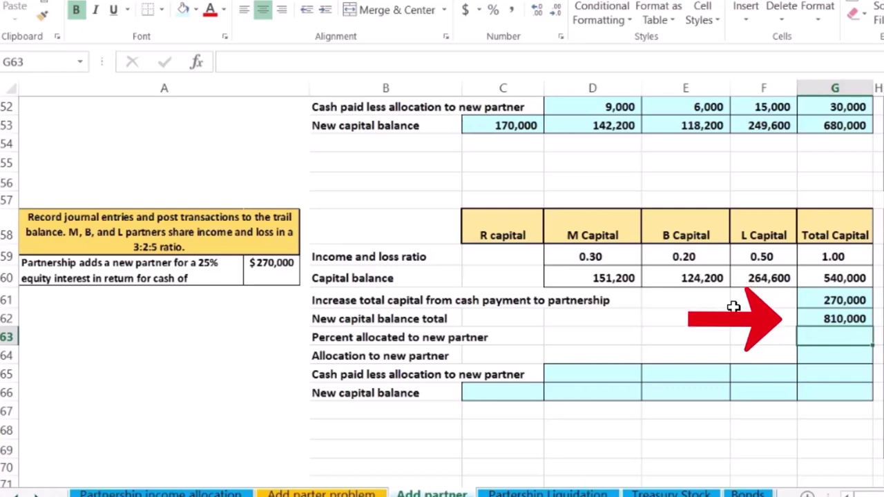
Enter .25 as the percent allocated to the new partner in G63 and format it as a percentage
{"action": "type", "text": "25"}
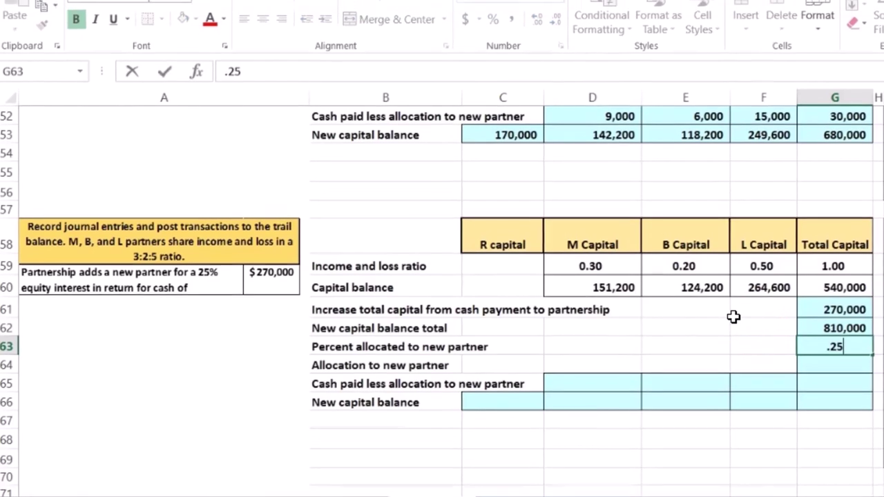
{"action": "key", "text": "Return"}
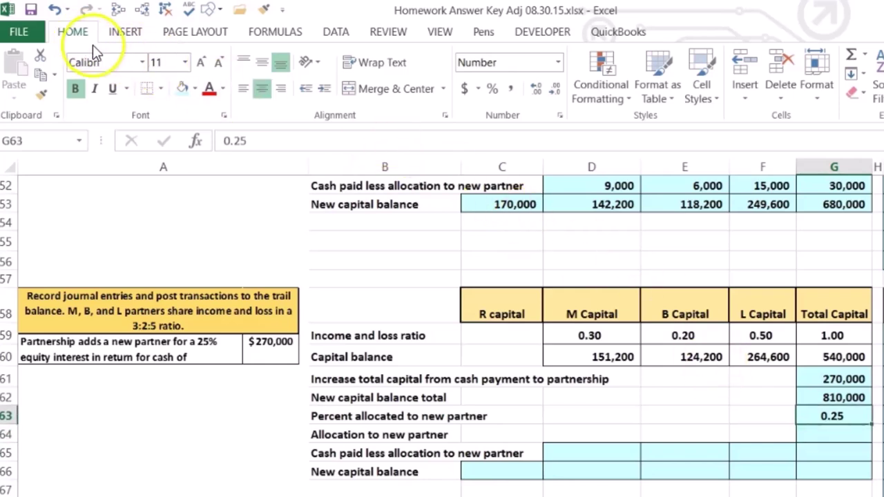
{"action": "left_click", "coordinate": [492, 88]}
{"action": "key", "text": "Return"}
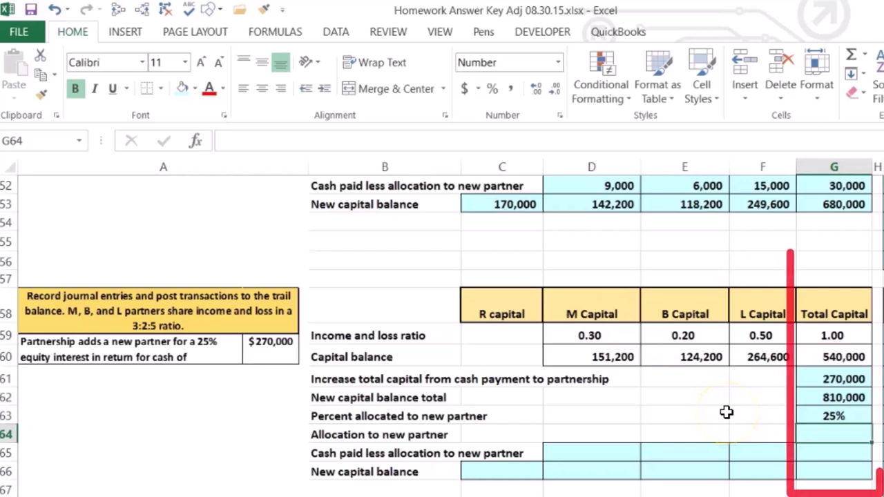
Calculate the allocation to the new partner in G64 with the formula =G62*G63
{"action": "type", "text": "="}
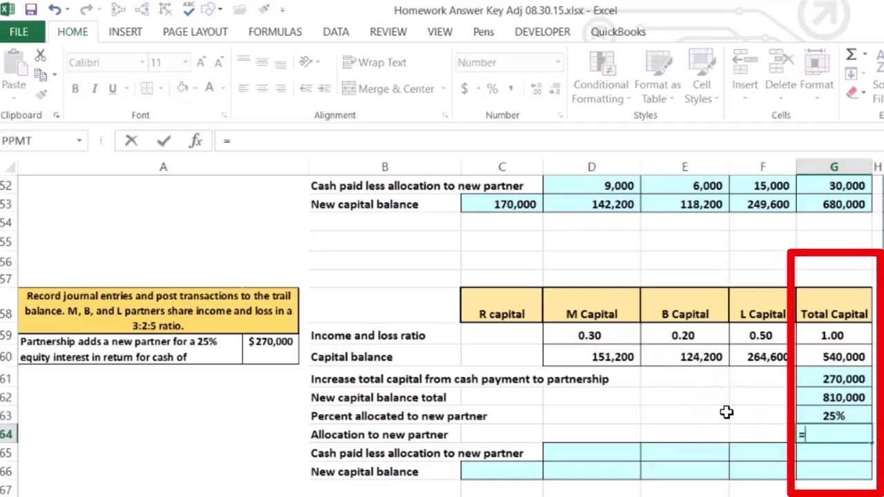
{"action": "left_click", "coordinate": [824, 394]}
{"action": "type", "text": "*"}
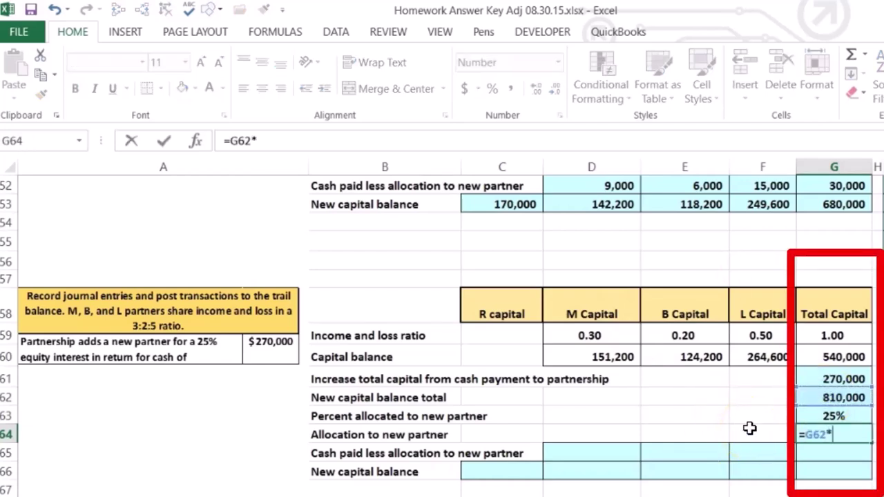
{"action": "left_click", "coordinate": [811, 417]}
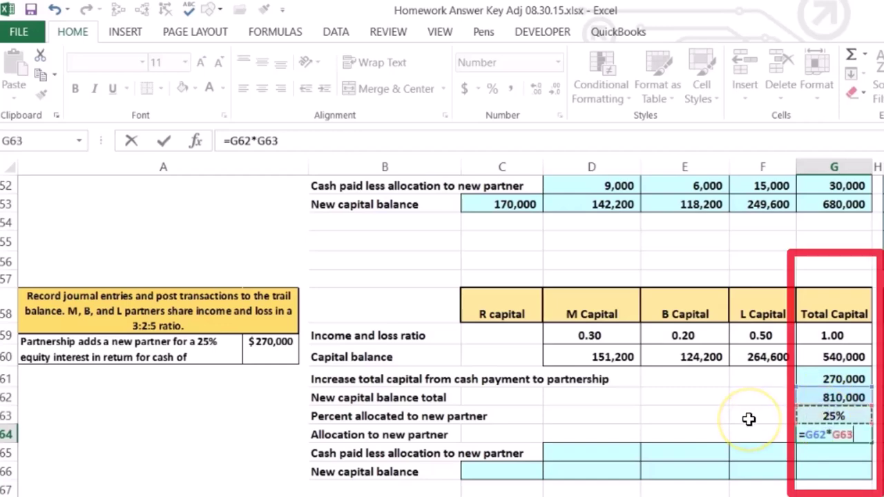
{"action": "key", "text": "Return"}
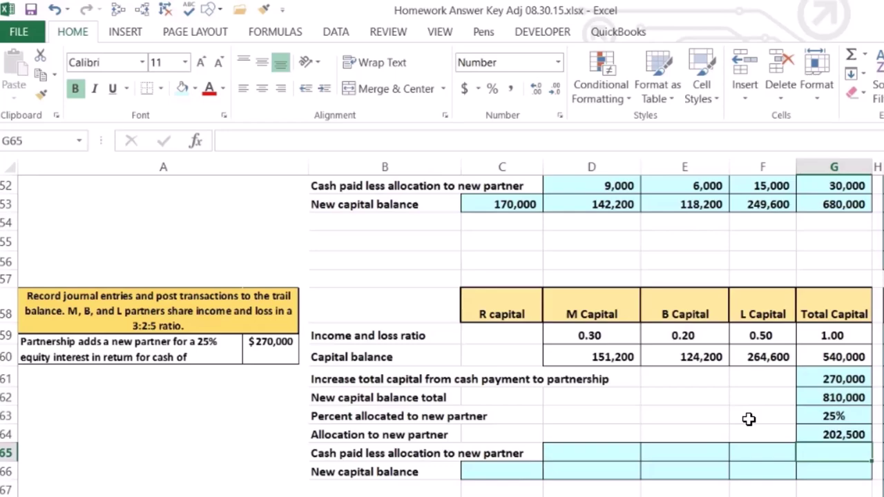
Enter a credit of -202500 for R capital in the new journal entry
{"action": "key", "text": "Right"}
{"action": "key", "text": "Right"}
{"action": "key", "text": "Right"}
{"action": "key", "text": "Right"}
{"action": "key", "text": "Right"}
{"action": "key", "text": "Right"}
{"action": "key", "text": "Right"}
{"action": "key", "text": "Right"}
{"action": "key", "text": "Right"}
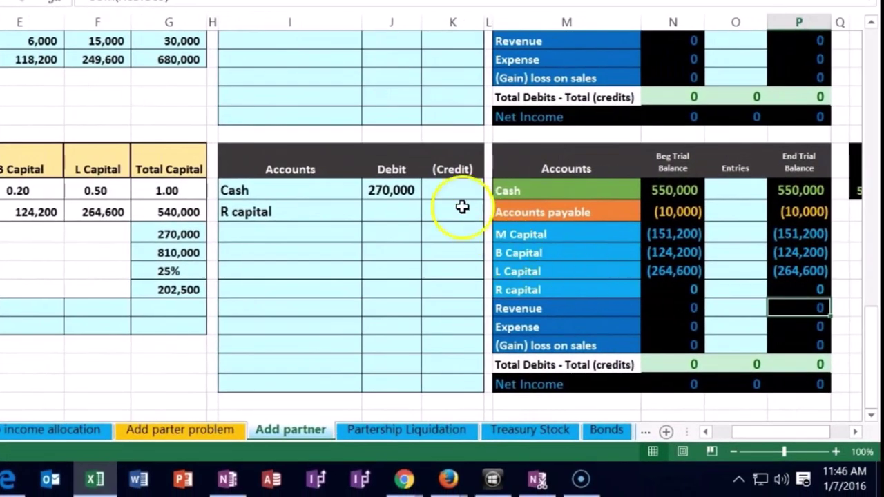
{"action": "left_click", "coordinate": [463, 207]}
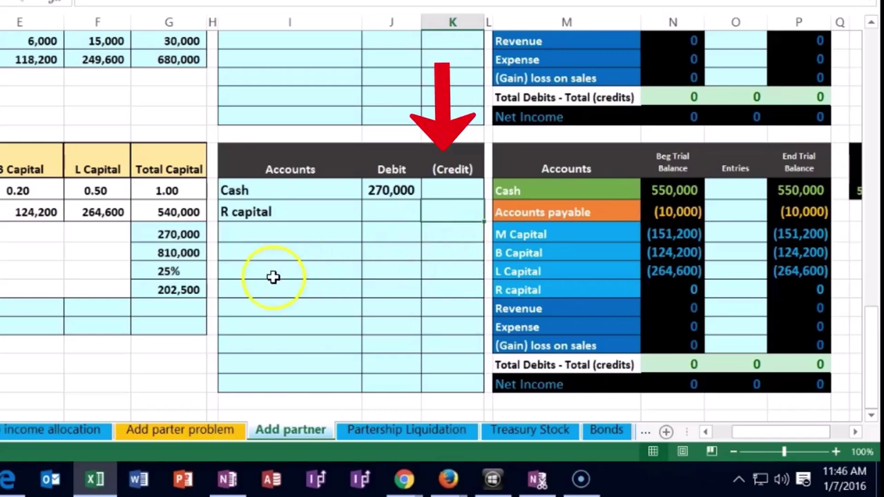
{"action": "type", "text": "-"}
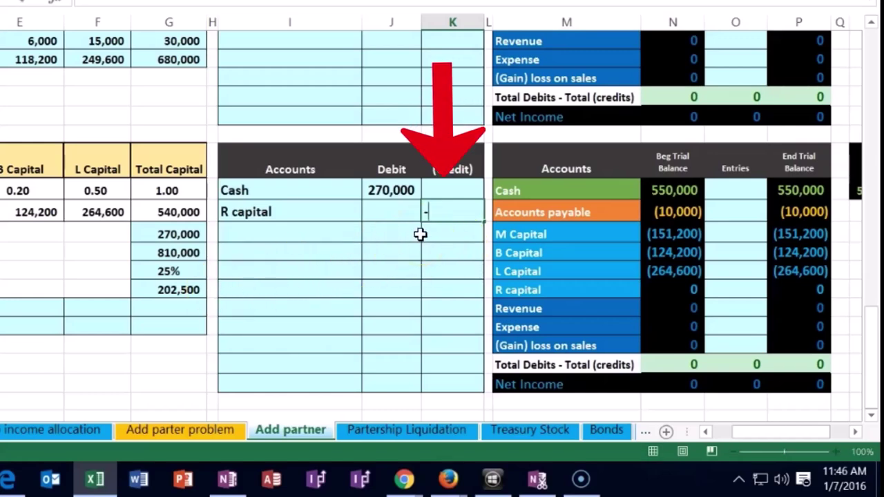
{"action": "type", "text": "202500"}
{"action": "key", "text": "Return"}
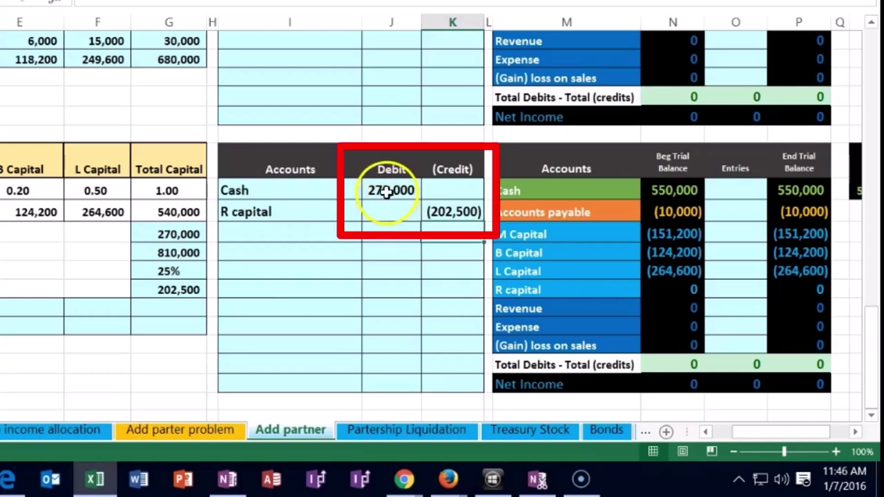
Check the difference between the Cash debit and R capital credit, and review the M, B and L Capital accounts for the remaining credits
{"action": "left_click", "coordinate": [386, 188]}
{"action": "left_click_drag", "start_coordinate": [411, 198], "coordinate": [439, 214]}
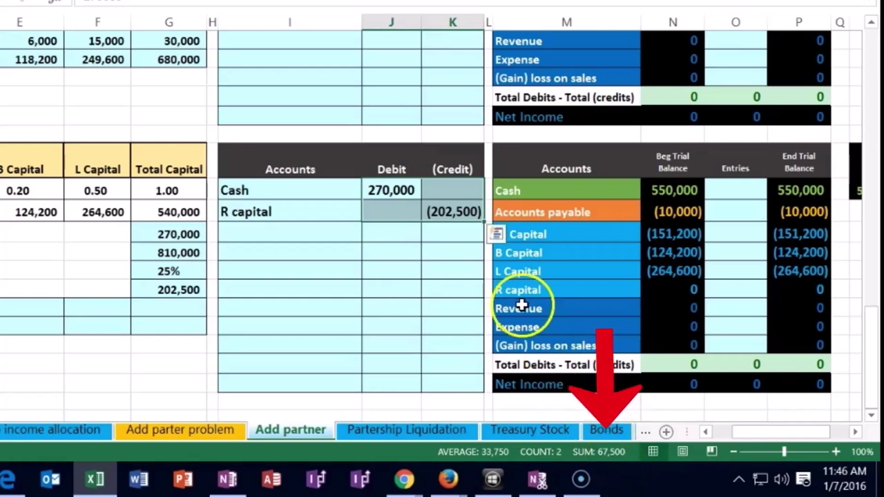
{"action": "left_click", "coordinate": [455, 237]}
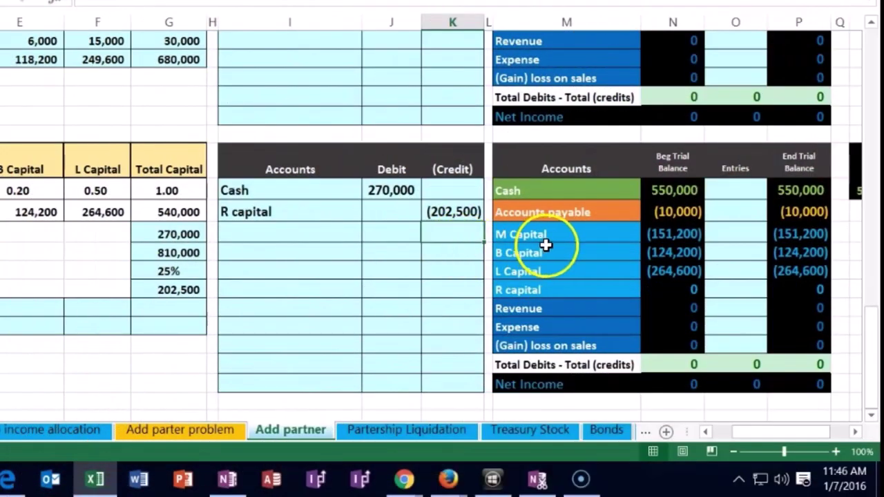
{"action": "left_click_drag", "start_coordinate": [563, 235], "coordinate": [564, 272]}
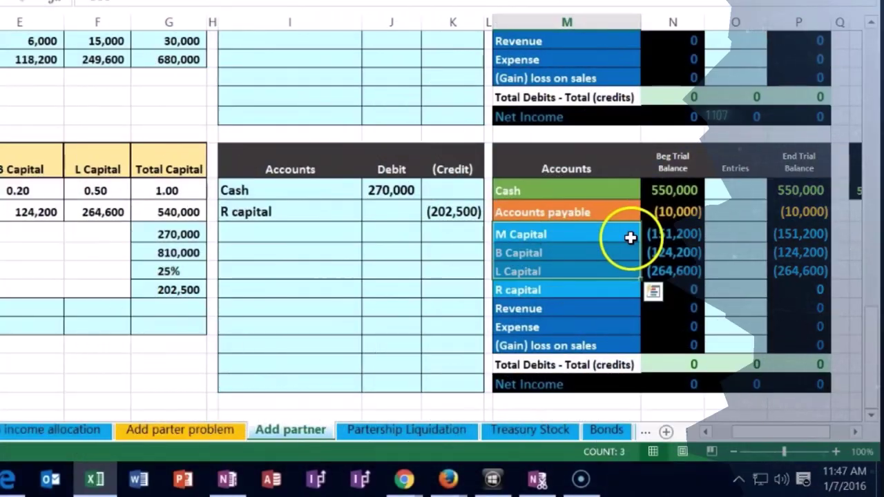
{"action": "left_click_drag", "start_coordinate": [461, 235], "coordinate": [461, 268]}
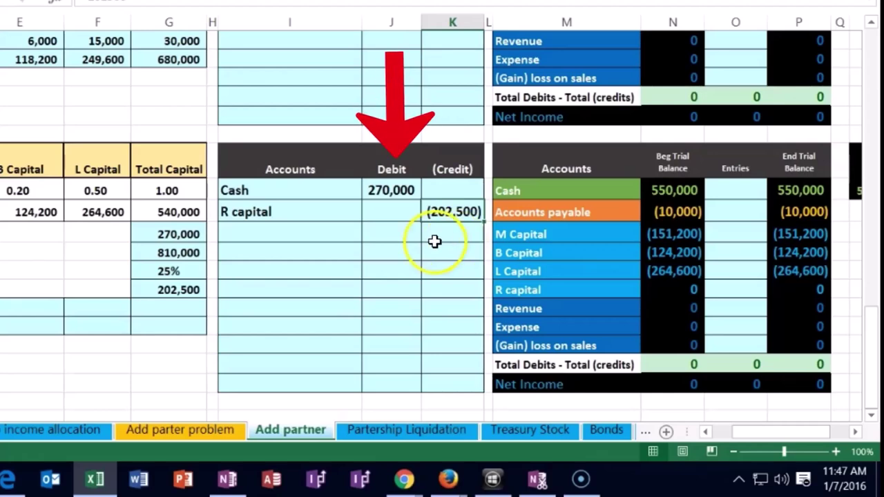
Compare the Cash debit and R capital credit in the journal entry with the new capital balance total in G62
{"action": "left_click", "coordinate": [399, 192]}
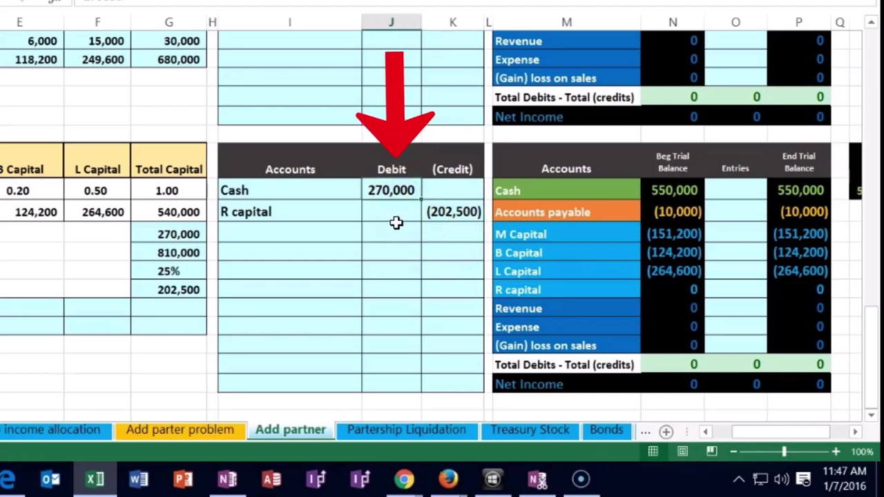
{"action": "left_click", "coordinate": [442, 214]}
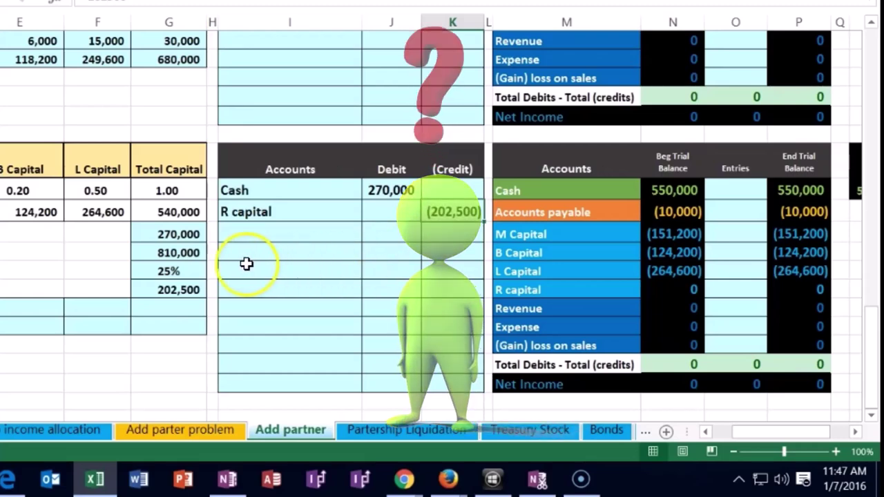
{"action": "left_click", "coordinate": [193, 253]}
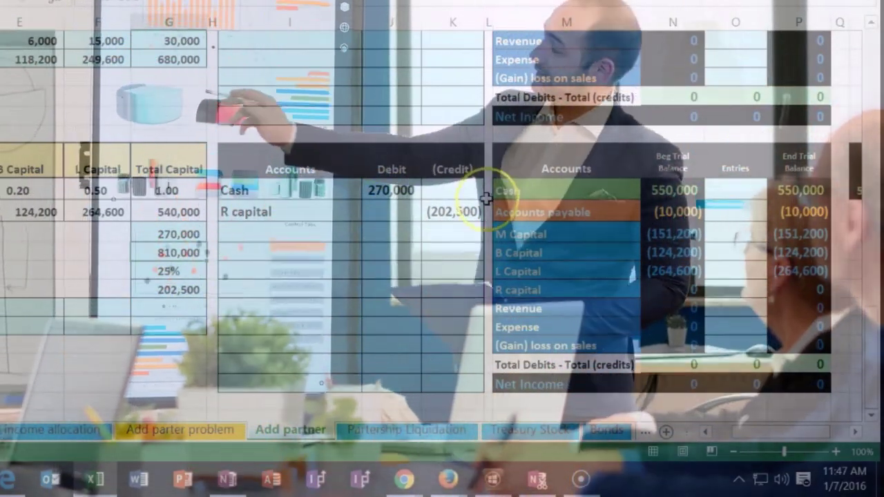
{"action": "left_click", "coordinate": [478, 205]}
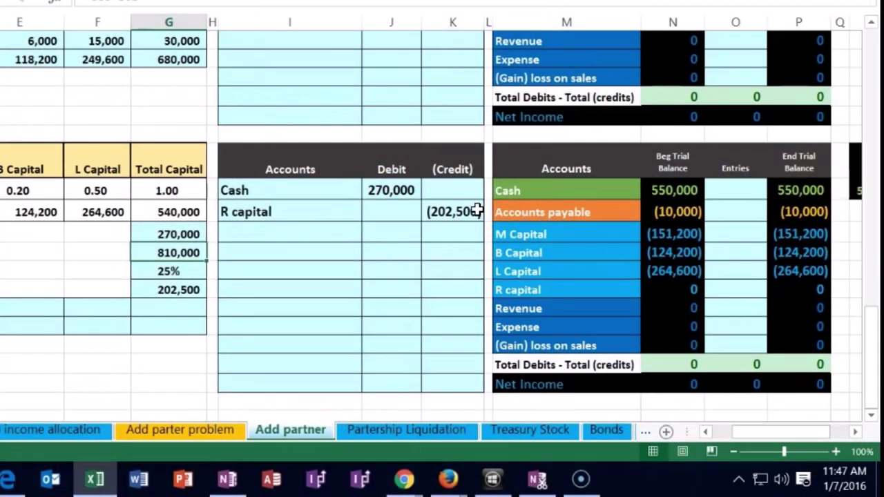
{"action": "left_click", "coordinate": [448, 214]}
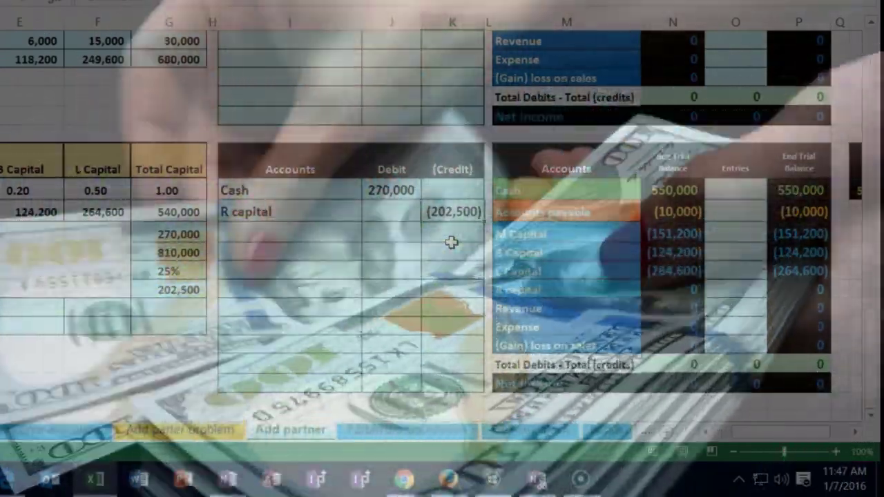
{"action": "left_click", "coordinate": [364, 190]}
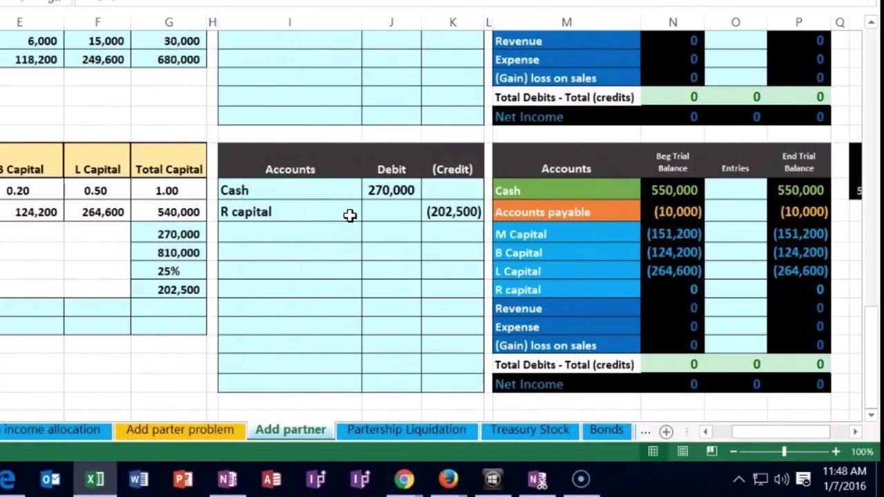
Calculate the cash paid less allocation to new partner in G65 with the formula =G61-G64
{"action": "scroll", "coordinate": [350, 215], "scroll_direction": "left", "scroll_amount": 3}
{"action": "scroll", "coordinate": [350, 216], "scroll_direction": "left", "scroll_amount": 1}
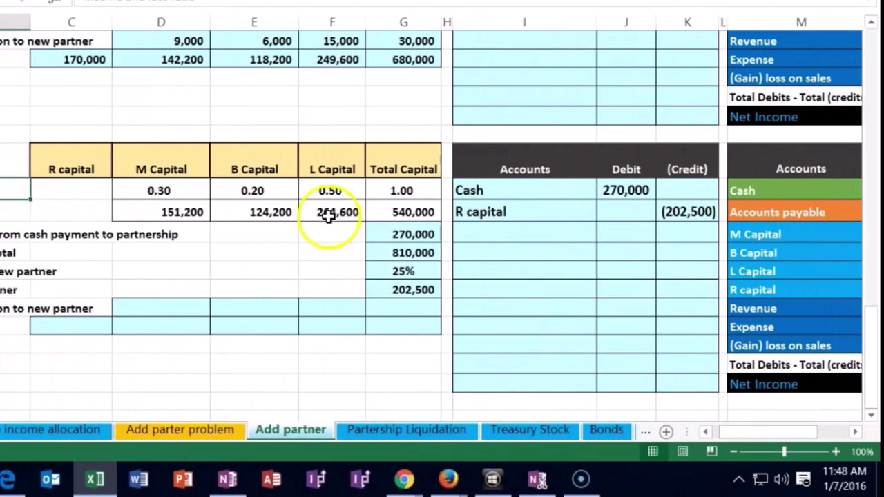
{"action": "left_click", "coordinate": [415, 308]}
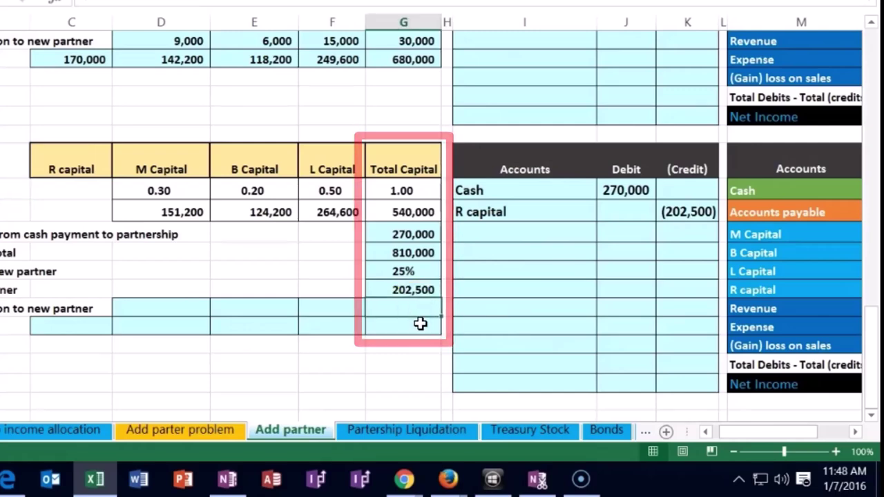
{"action": "type", "text": "="}
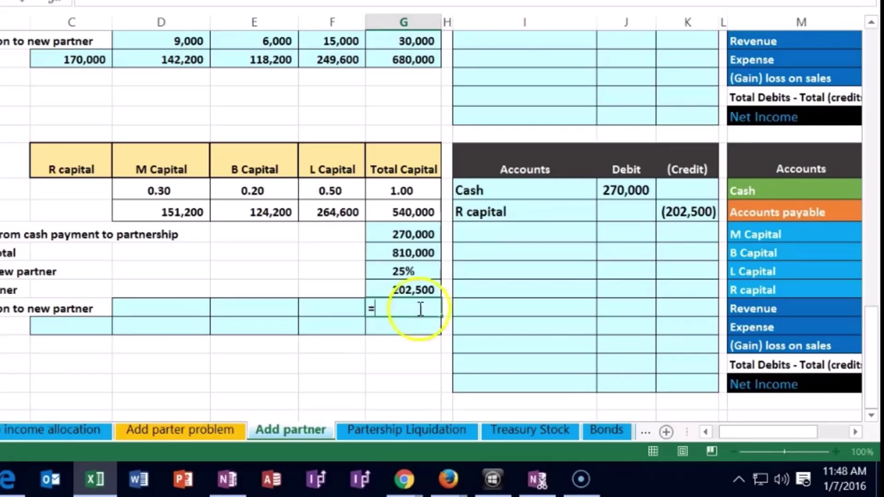
{"action": "left_click", "coordinate": [423, 234]}
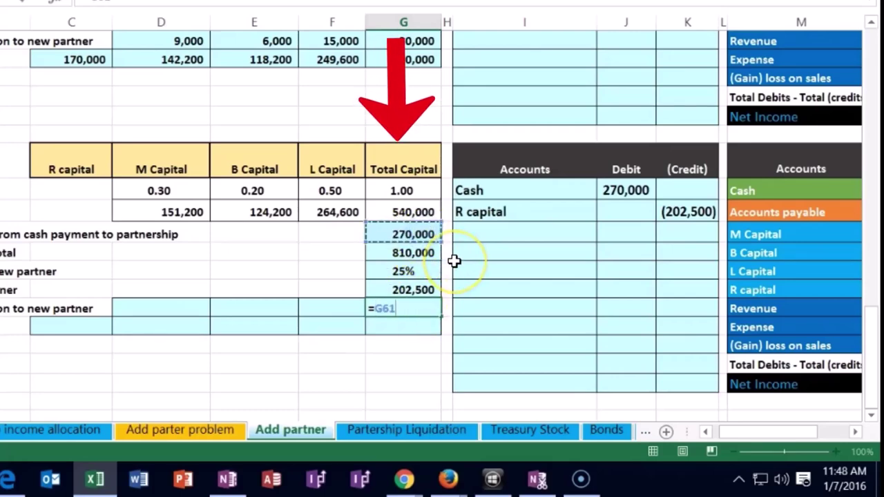
{"action": "left_click", "coordinate": [421, 288]}
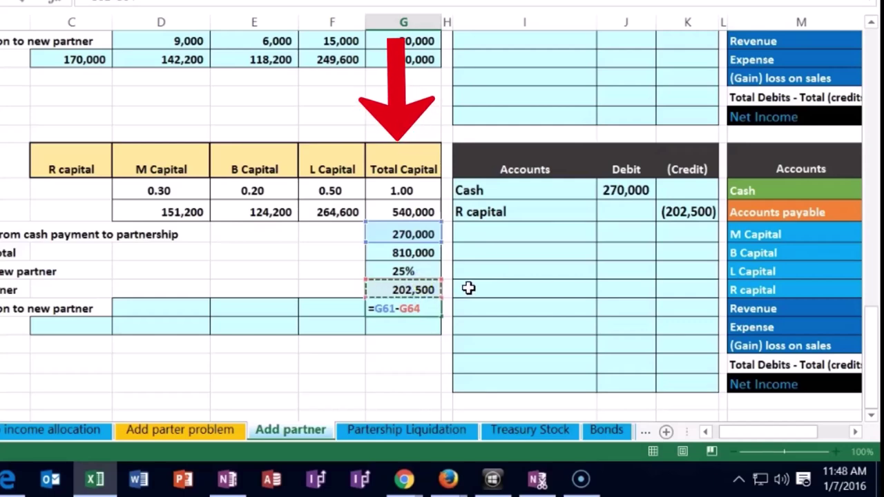
{"action": "key", "text": "Return"}
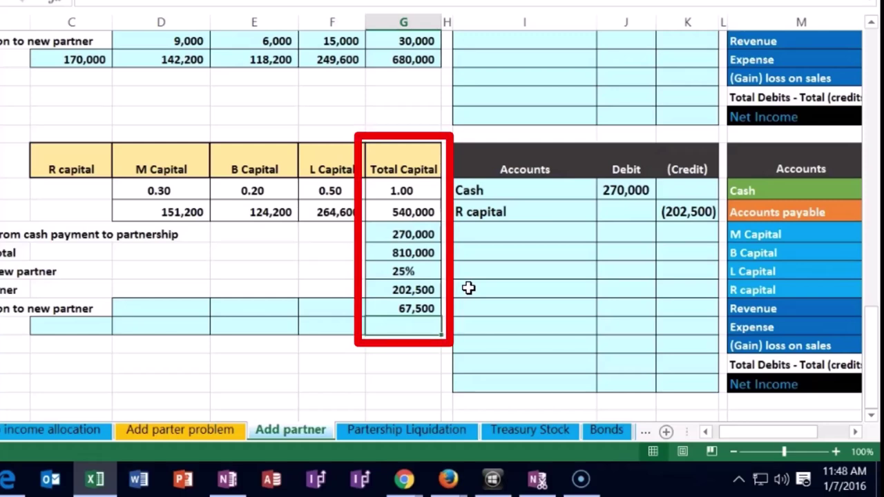
Review the M, B and L income and loss ratios and calculate M Capital's share in D65 as G65 times D59
{"action": "left_click", "coordinate": [684, 229]}
{"action": "left_click", "coordinate": [666, 235]}
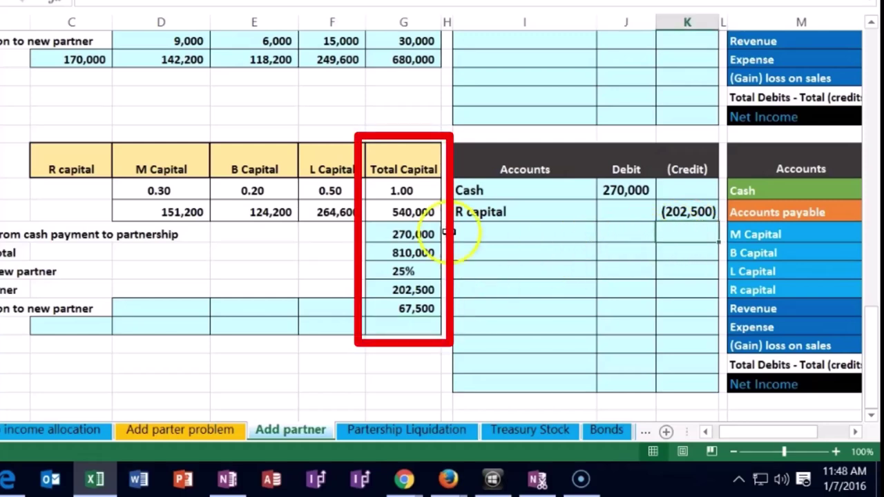
{"action": "left_click_drag", "start_coordinate": [177, 172], "coordinate": [334, 165]}
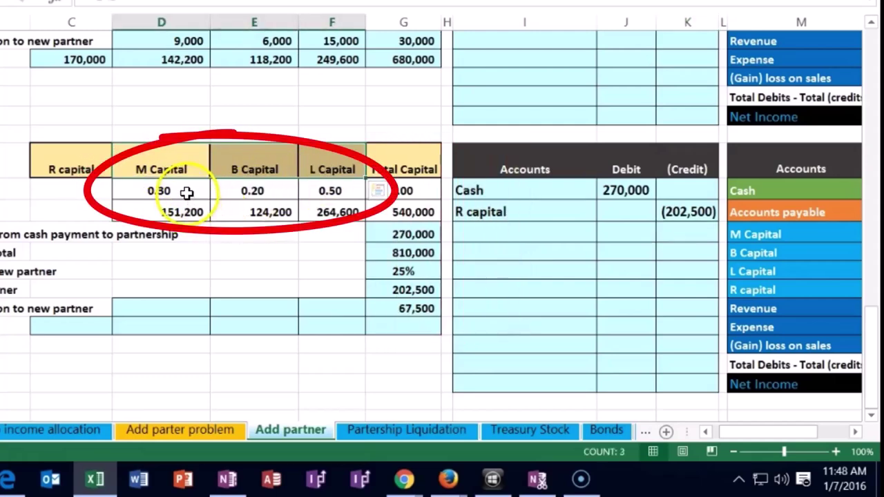
{"action": "left_click_drag", "start_coordinate": [187, 193], "coordinate": [325, 194]}
{"action": "left_click", "coordinate": [181, 307]}
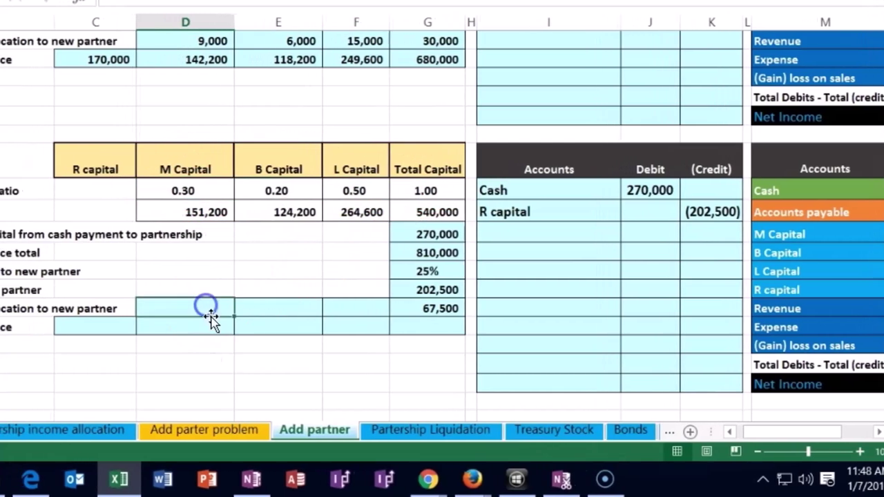
{"action": "type", "text": "="}
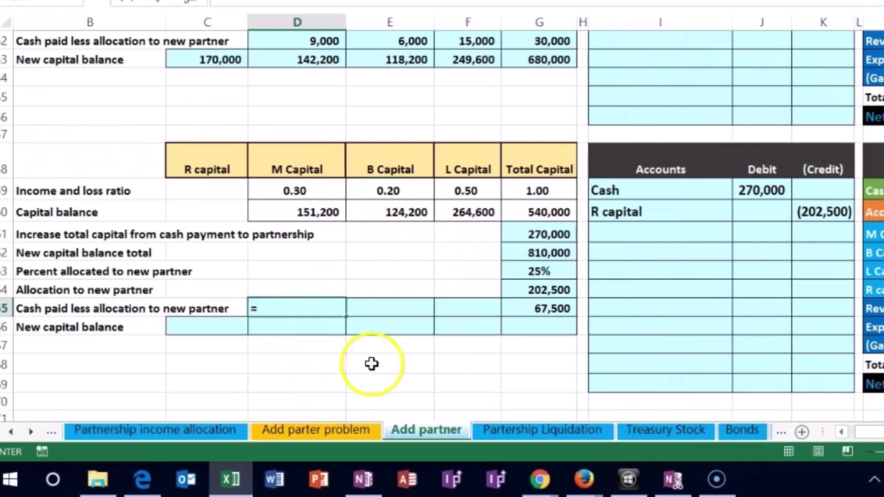
{"action": "left_click", "coordinate": [544, 312]}
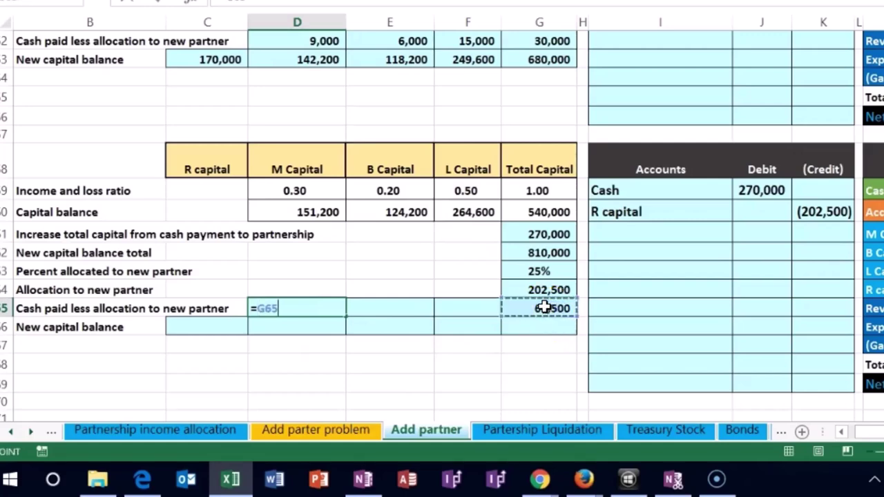
{"action": "left_click", "coordinate": [321, 191]}
{"action": "key", "text": "Tab"}
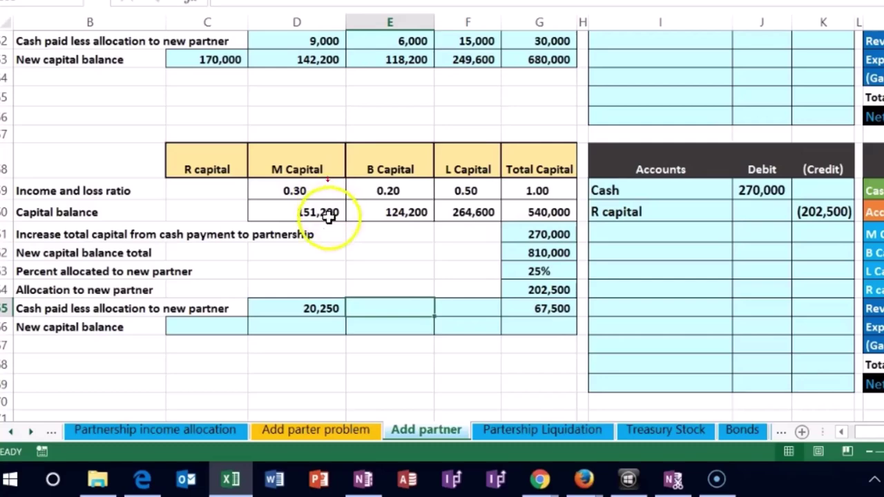
{"action": "left_click", "coordinate": [320, 307]}
Calculate B Capital's share of the cash paid less allocation in E65 with the formula =G65*E59
{"action": "left_click", "coordinate": [370, 308]}
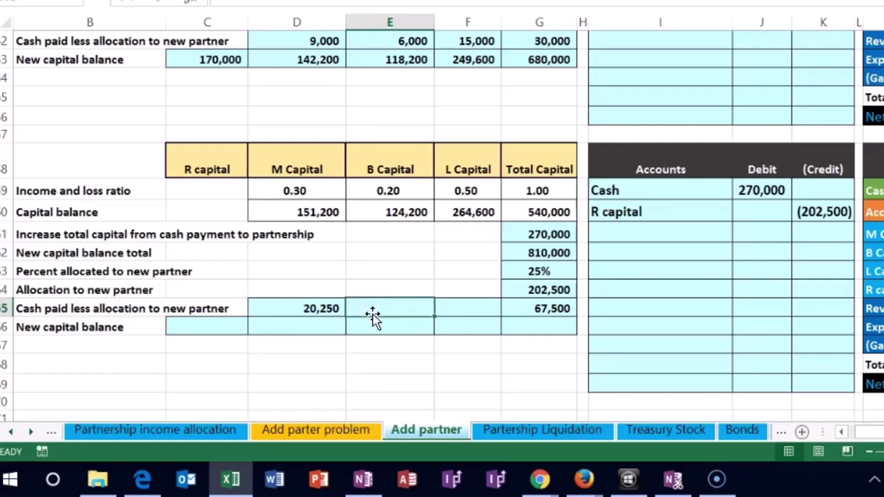
{"action": "type", "text": "="}
{"action": "left_click", "coordinate": [535, 308]}
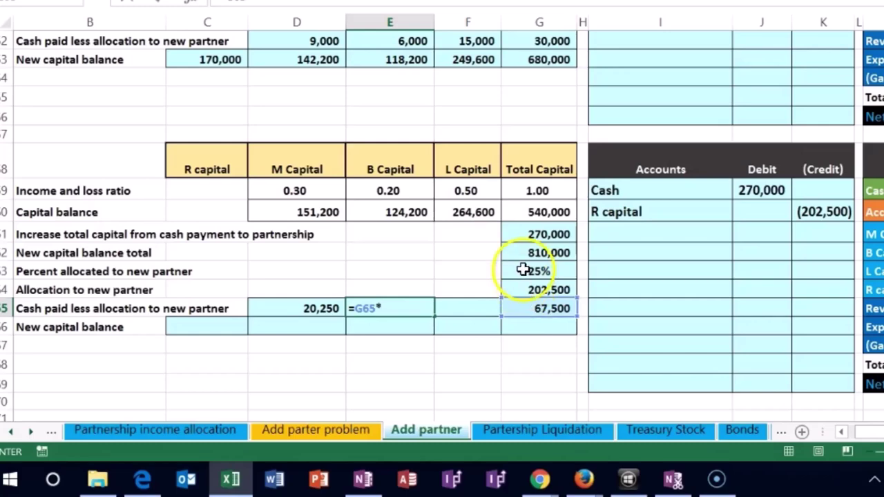
{"action": "type", "text": "*"}
{"action": "left_click", "coordinate": [399, 191]}
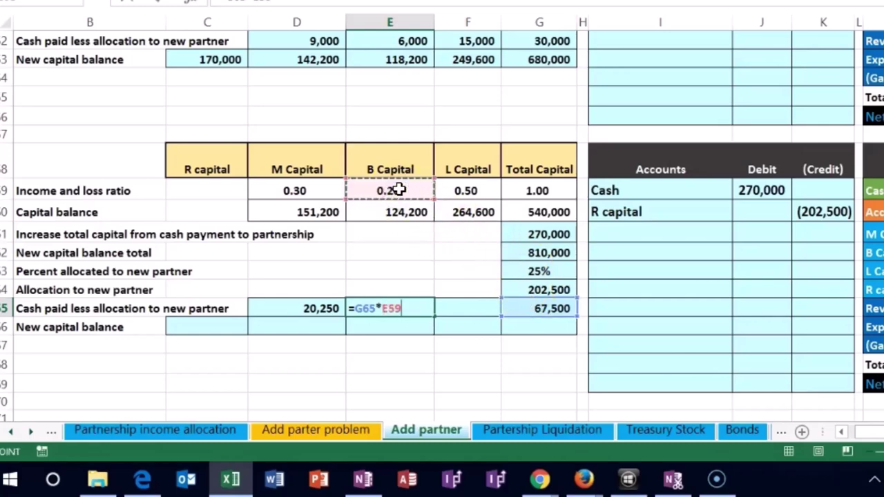
{"action": "key", "text": "Tab"}
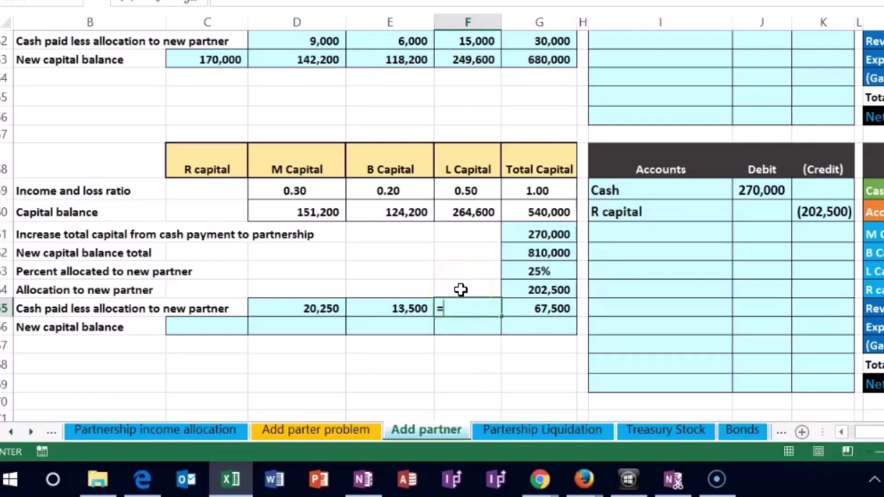
Calculate L Capital's share of the cash paid less allocation in F65 with the formula =G65*F59
{"action": "left_click", "coordinate": [532, 308]}
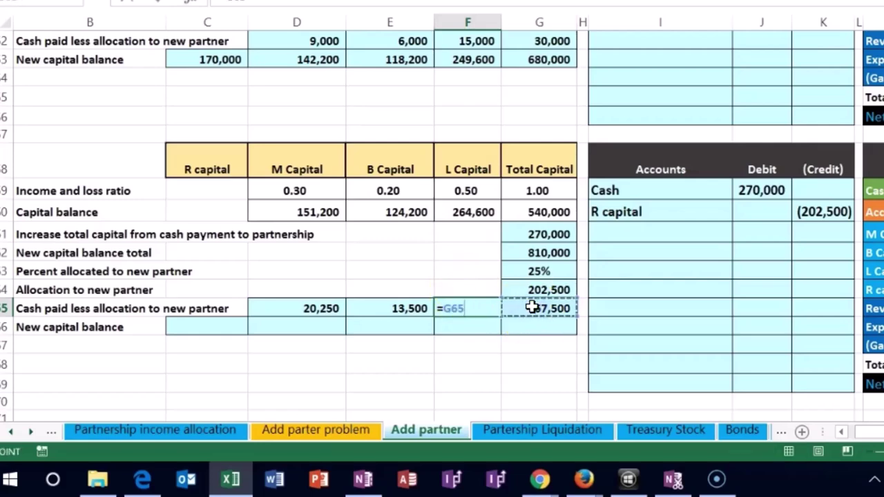
{"action": "type", "text": "*"}
{"action": "left_click", "coordinate": [463, 187]}
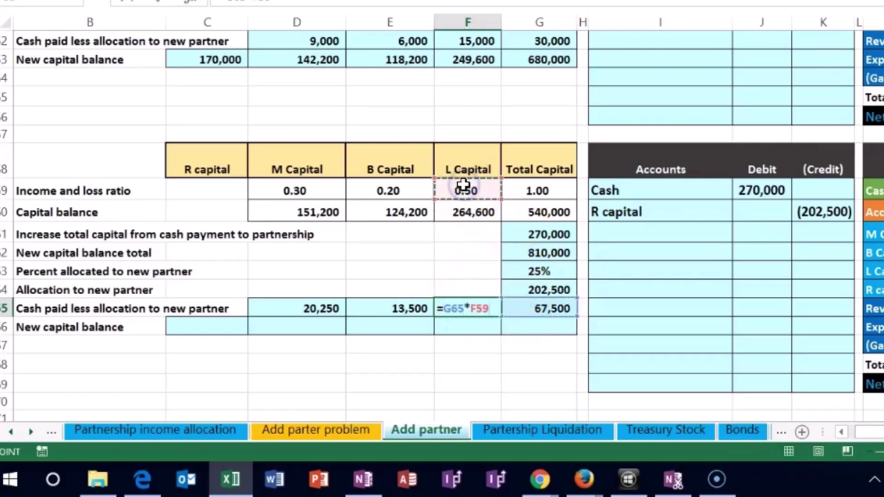
{"action": "key", "text": "Return"}
{"action": "left_click", "coordinate": [468, 211]}
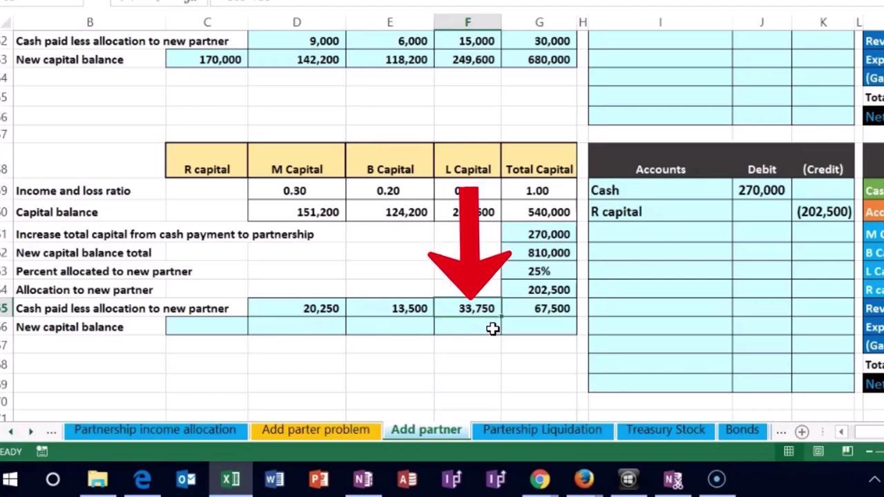
{"action": "left_click", "coordinate": [408, 344]}
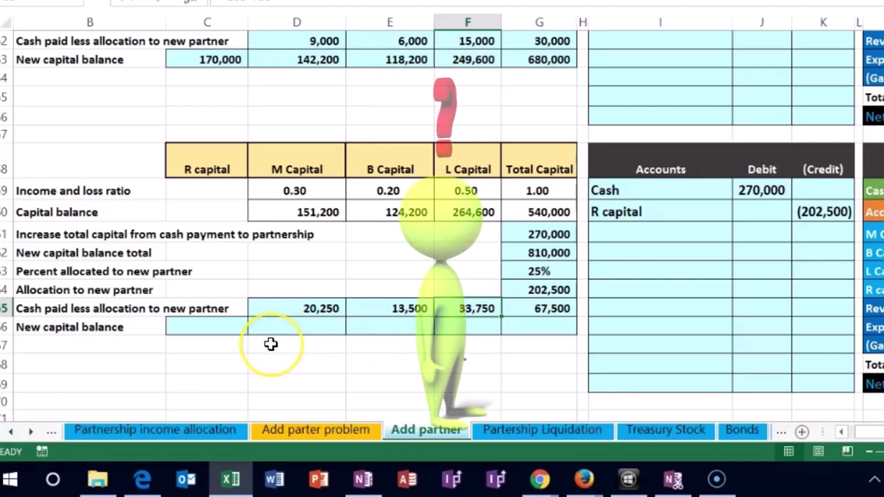
Set R capital's new capital balance in C66 to the new partner's allocation with the formula =G64
{"action": "left_click", "coordinate": [208, 324]}
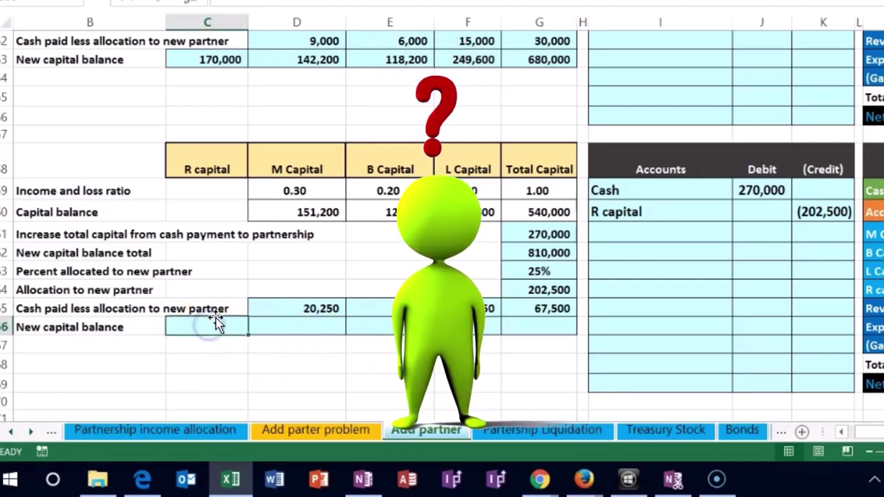
{"action": "type", "text": "="}
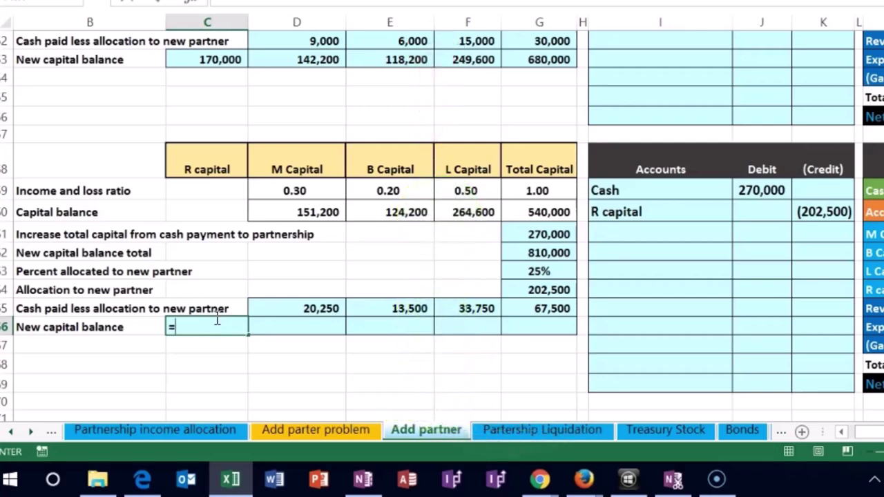
{"action": "left_click", "coordinate": [519, 288]}
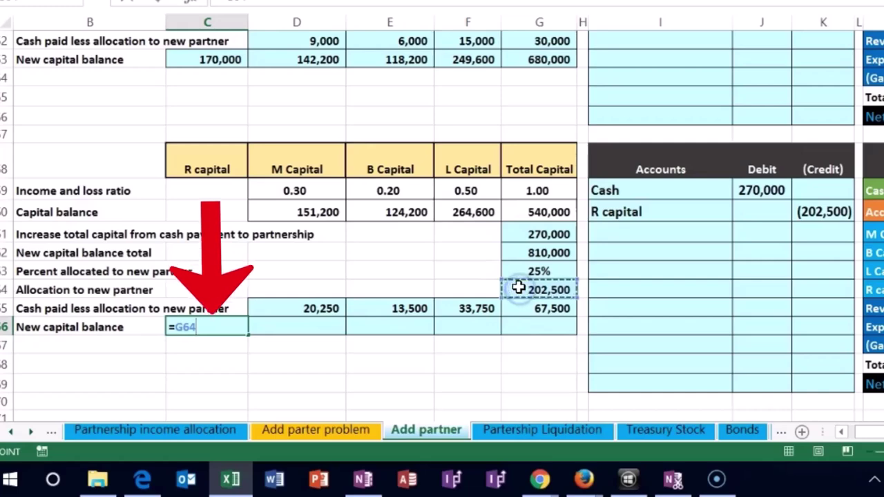
{"action": "key", "text": "Tab"}
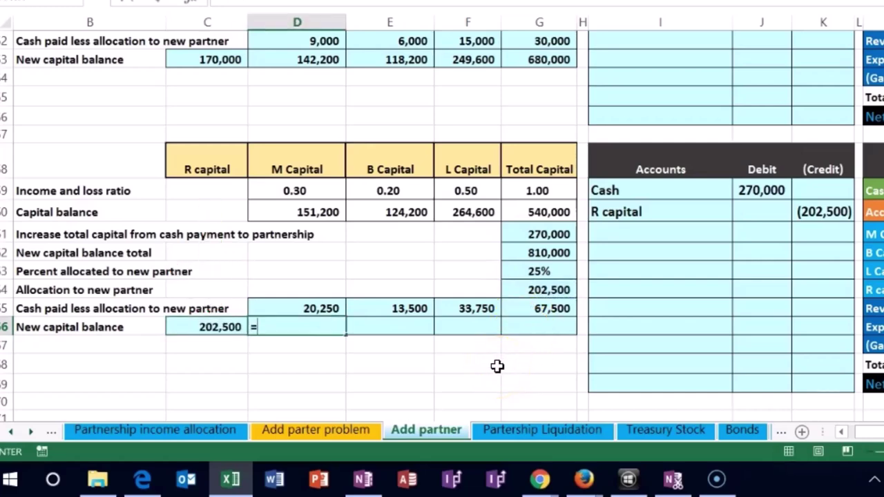
Calculate M Capital's new capital balance in D66 with the formula =D60+D65
{"action": "left_click", "coordinate": [309, 214]}
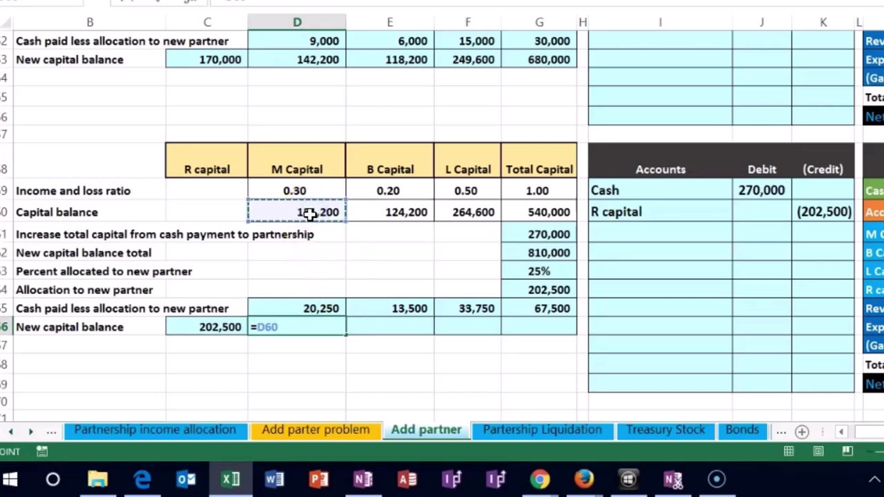
{"action": "type", "text": "+"}
{"action": "left_click", "coordinate": [319, 302]}
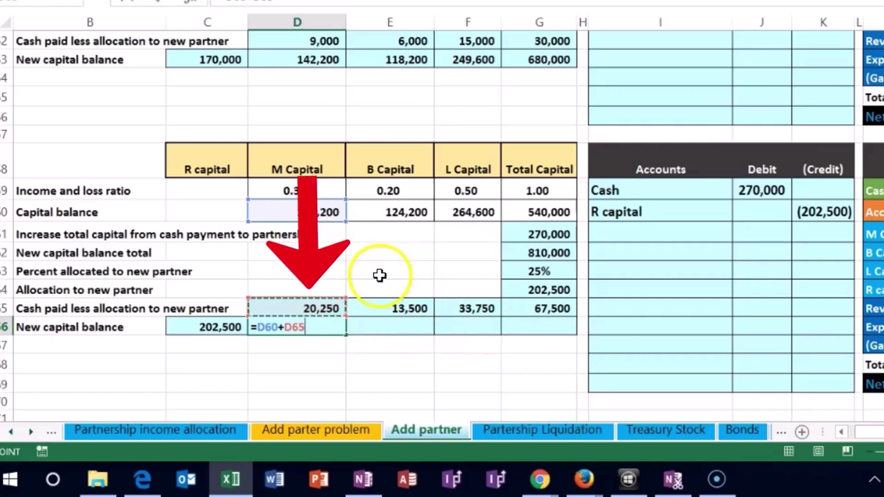
{"action": "key", "text": "Tab"}
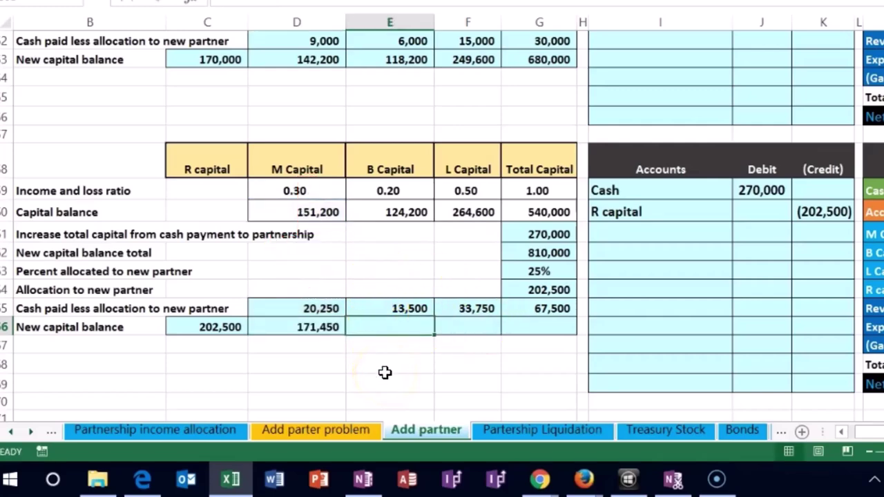
Calculate B Capital's new capital balance in E66 with the formula =E60+E65
{"action": "type", "text": "="}
{"action": "left_click", "coordinate": [395, 212]}
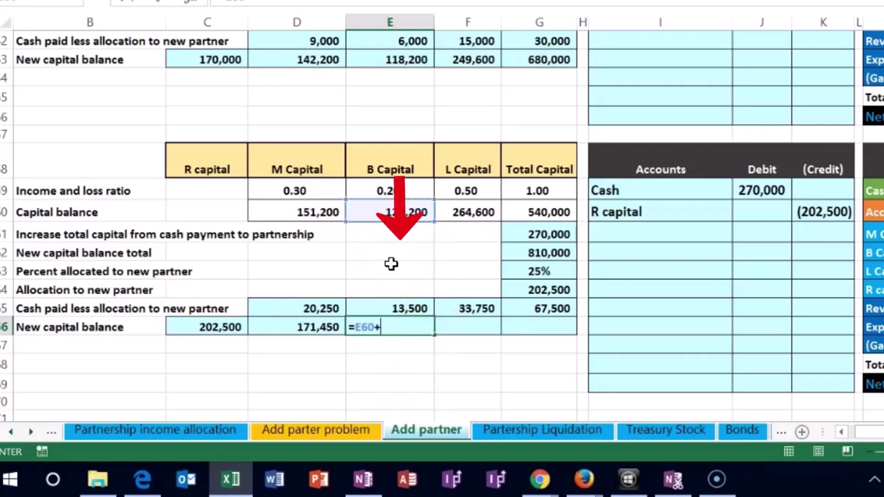
{"action": "left_click", "coordinate": [387, 307]}
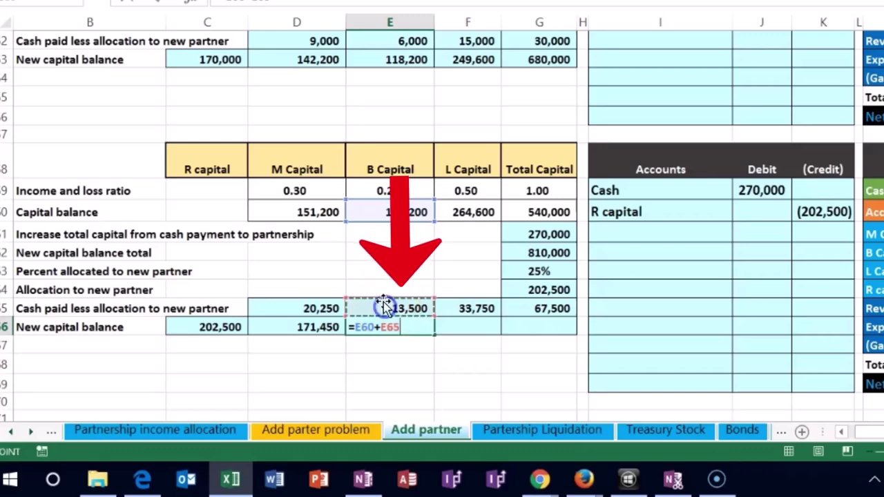
{"action": "key", "text": "Tab"}
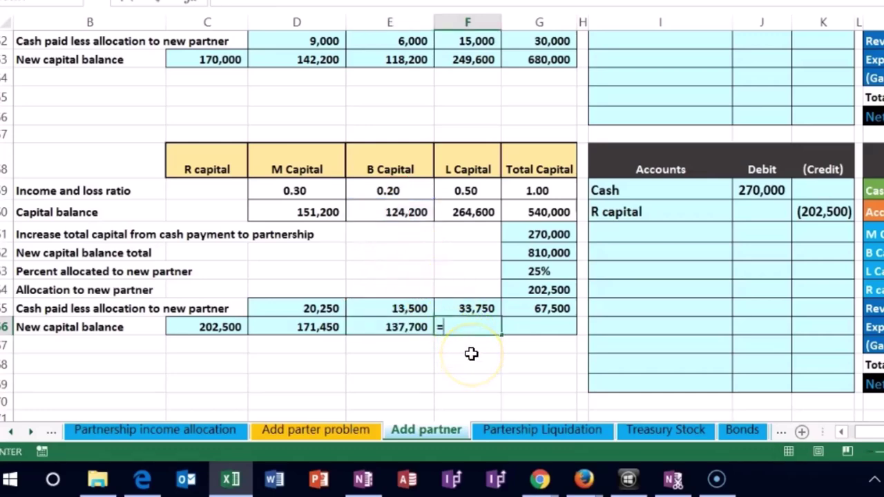
Calculate L Capital's new capital balance in F66 with the formula =F60+F65
{"action": "left_click", "coordinate": [466, 213]}
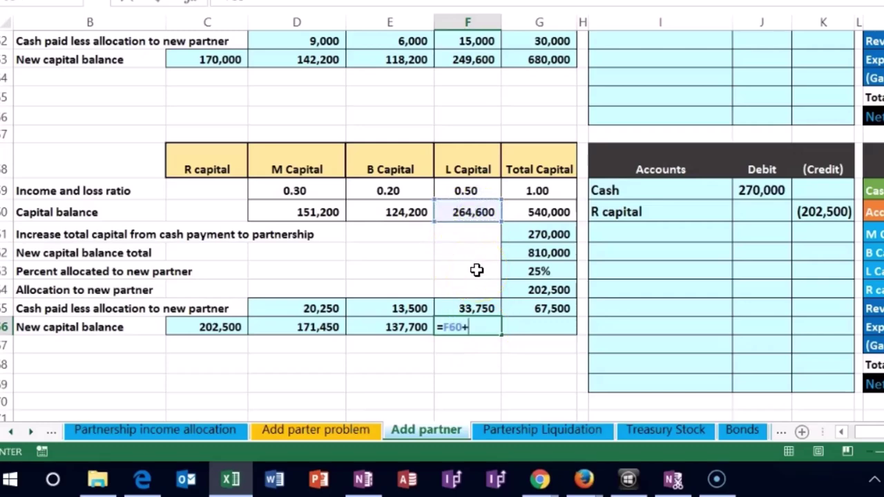
{"action": "type", "text": "+"}
{"action": "left_click", "coordinate": [484, 309]}
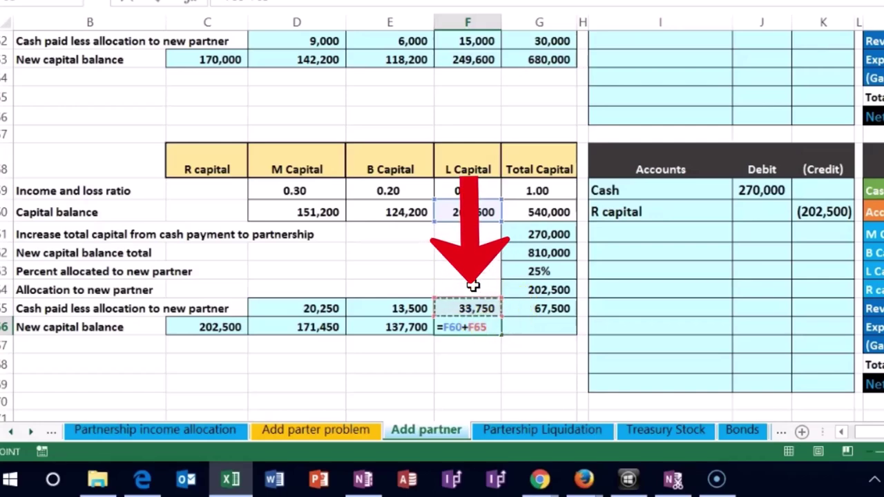
{"action": "key", "text": "Return"}
{"action": "left_click", "coordinate": [311, 357]}
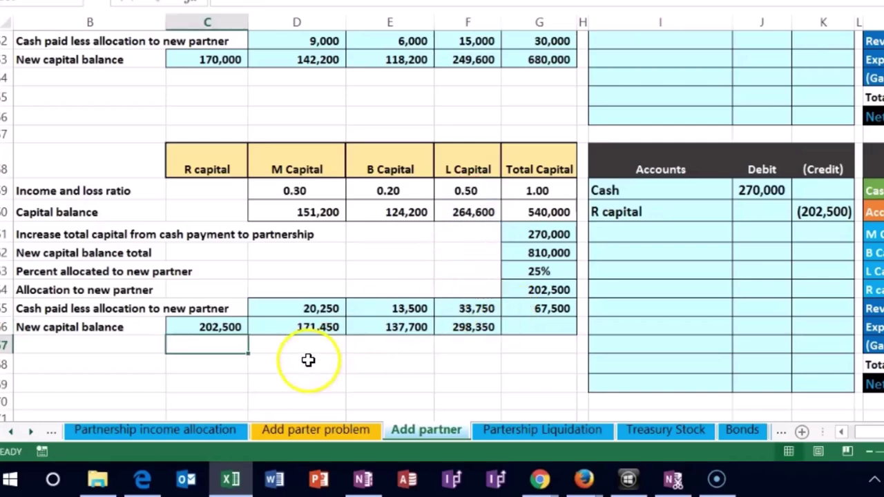
Total the four partners' new capital balances in G66 with a SUM of C66:F66
{"action": "left_click", "coordinate": [221, 324]}
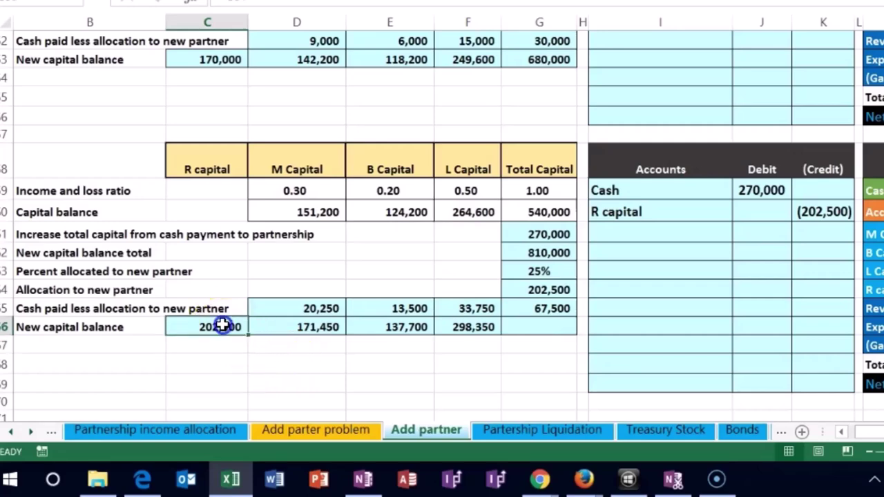
{"action": "left_click_drag", "start_coordinate": [242, 325], "coordinate": [462, 329]}
{"action": "left_click", "coordinate": [747, 462]}
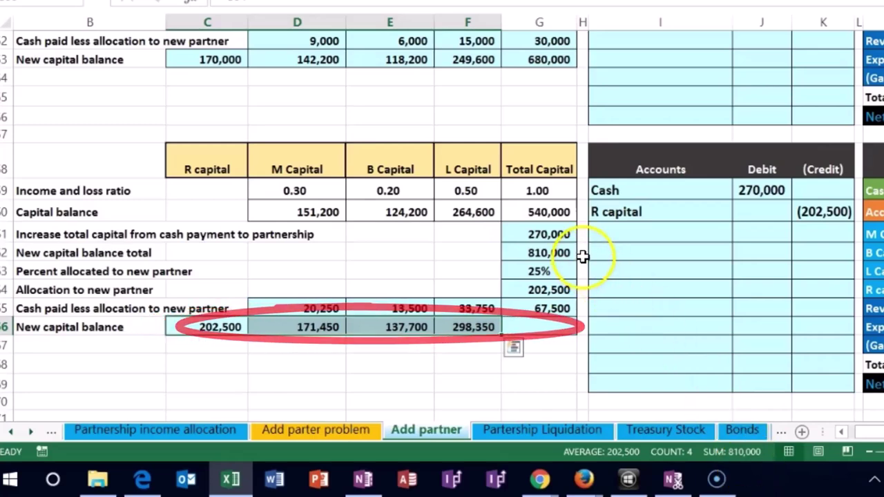
{"action": "left_click", "coordinate": [552, 334]}
{"action": "type", "text": "=sum("}
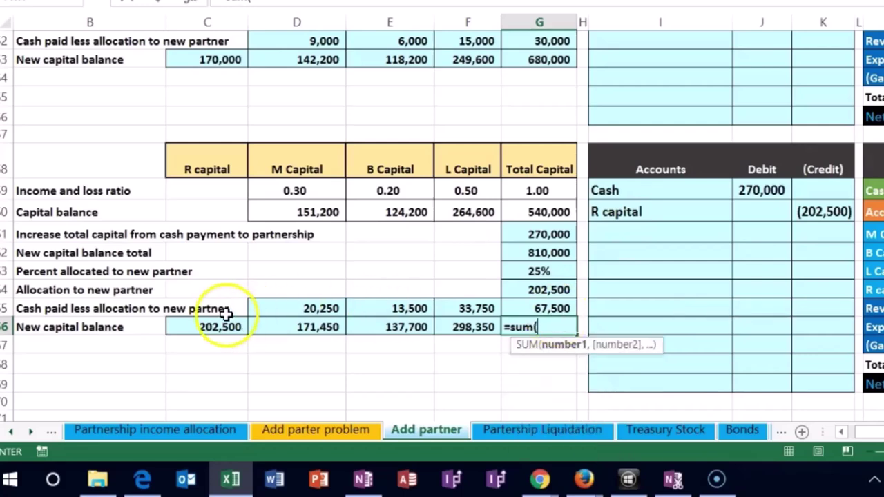
{"action": "left_click_drag", "start_coordinate": [221, 327], "coordinate": [448, 327]}
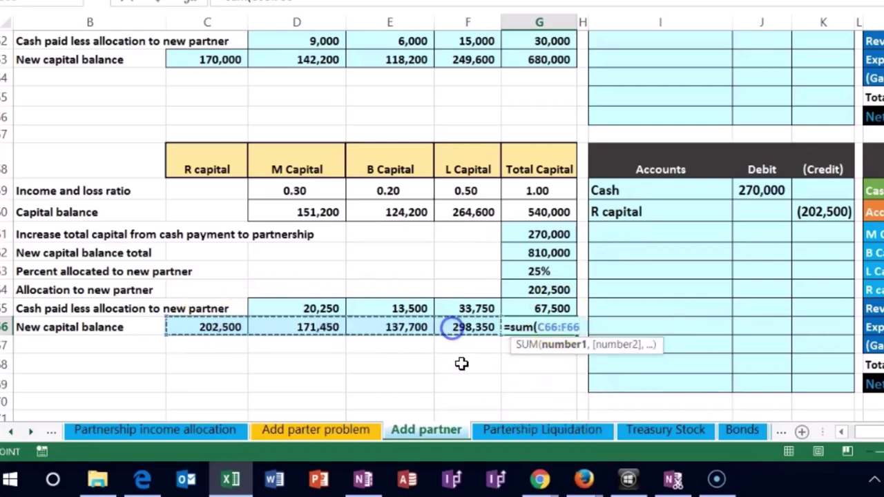
{"action": "key", "text": "Return"}
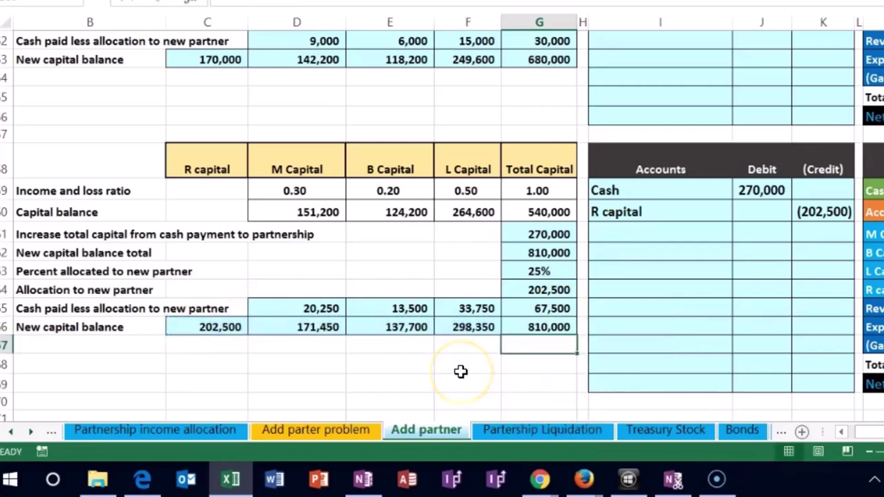
Check the total in G66 against the sum of the individual new capital balances in C66:F66
{"action": "left_click", "coordinate": [526, 328]}
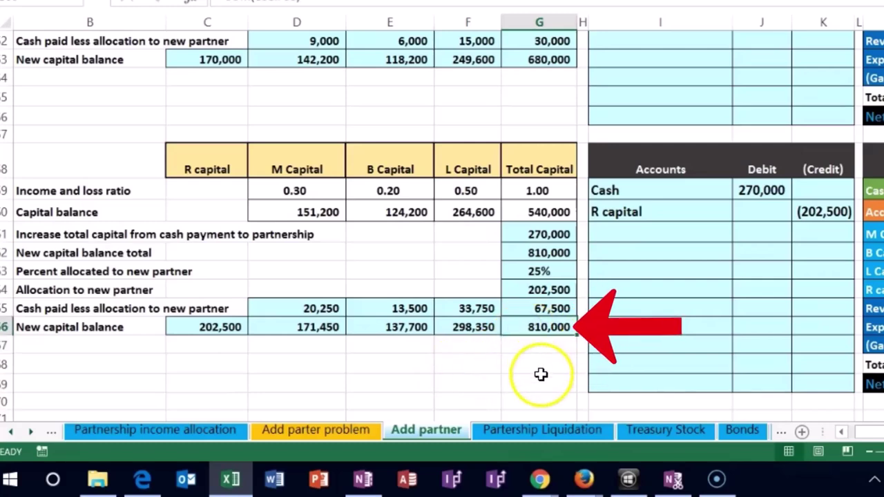
{"action": "left_click_drag", "start_coordinate": [214, 331], "coordinate": [471, 335]}
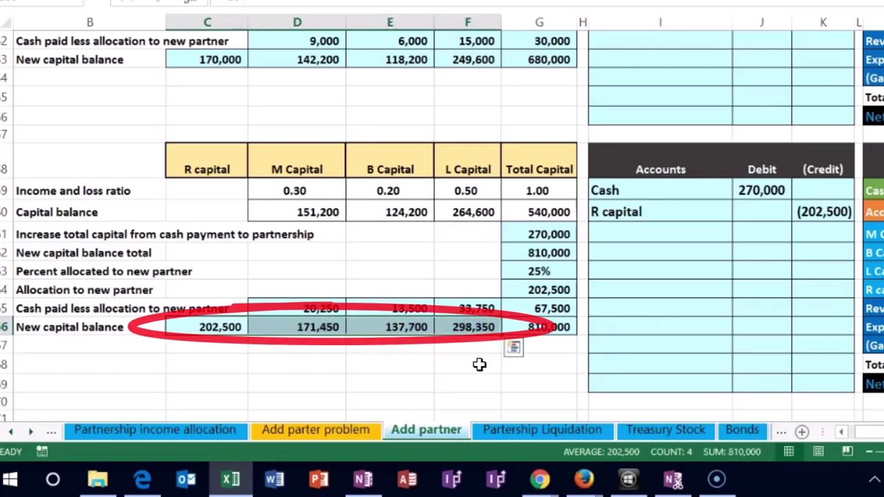
{"action": "left_click", "coordinate": [473, 363]}
Check the difference between the cash debit and the R capital credit in J59:K60 of the journal entry
{"action": "left_click", "coordinate": [620, 285]}
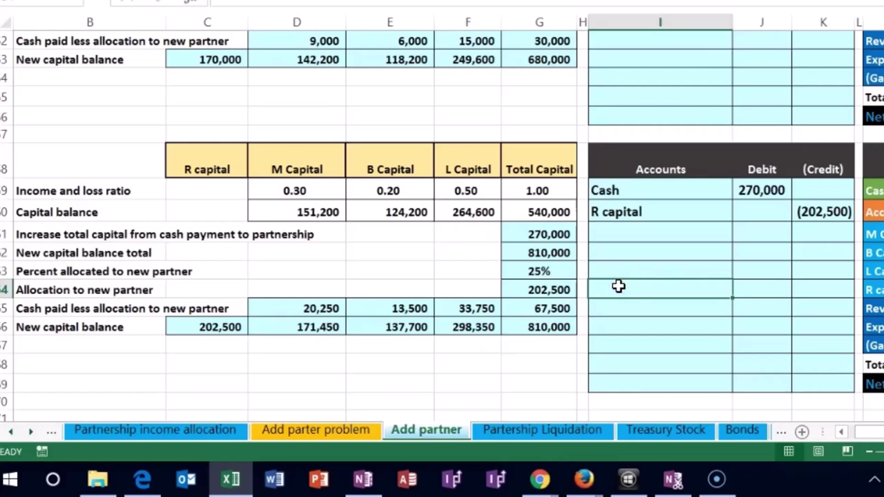
{"action": "key", "text": "Right"}
{"action": "key", "text": "Right"}
{"action": "key", "text": "Right"}
{"action": "key", "text": "Right"}
{"action": "key", "text": "Right"}
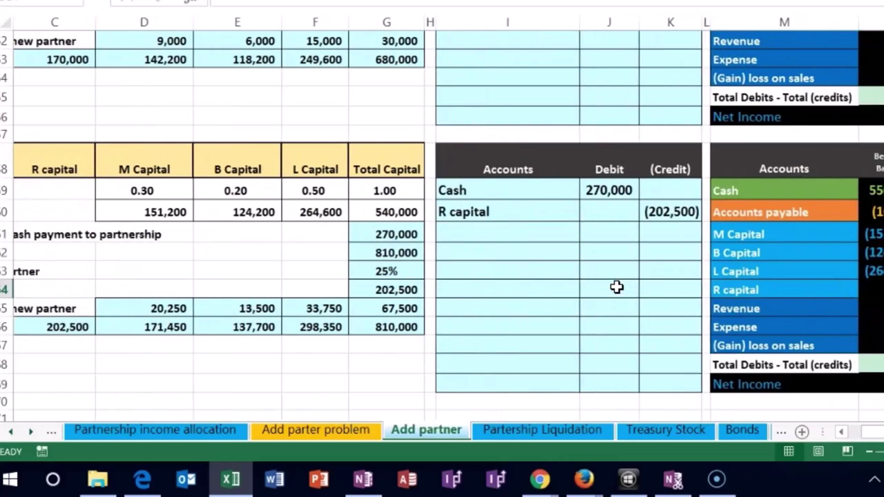
{"action": "left_click_drag", "start_coordinate": [608, 193], "coordinate": [639, 209]}
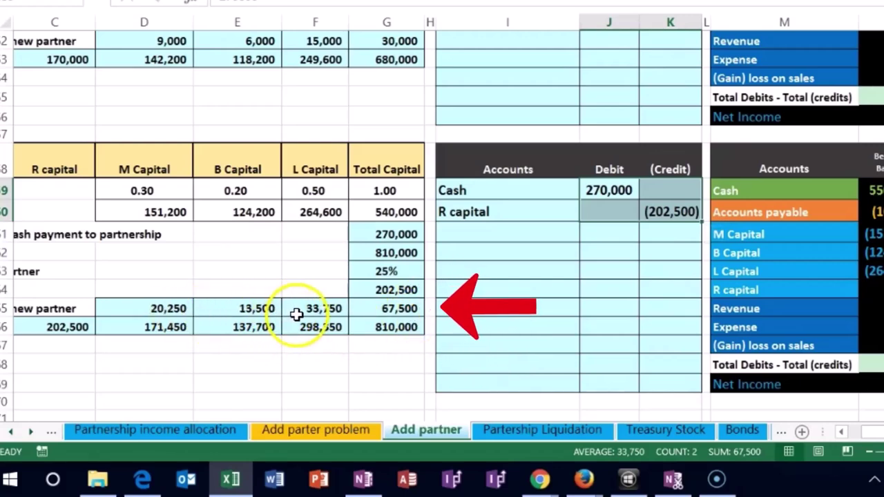
Copy the M, B and L Capital account names from M61:M63 into the journal entry at I61 as values only
{"action": "left_click", "coordinate": [785, 232]}
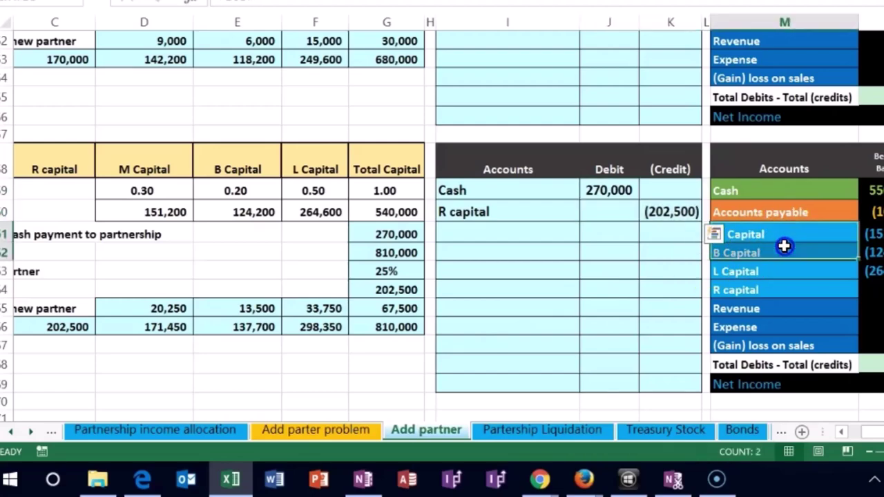
{"action": "left_click_drag", "start_coordinate": [784, 246], "coordinate": [794, 271]}
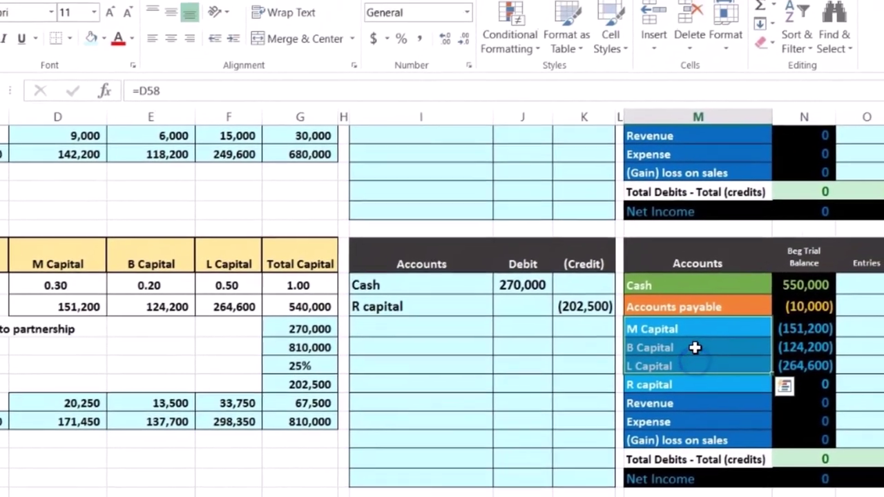
{"action": "right_click", "coordinate": [783, 258]}
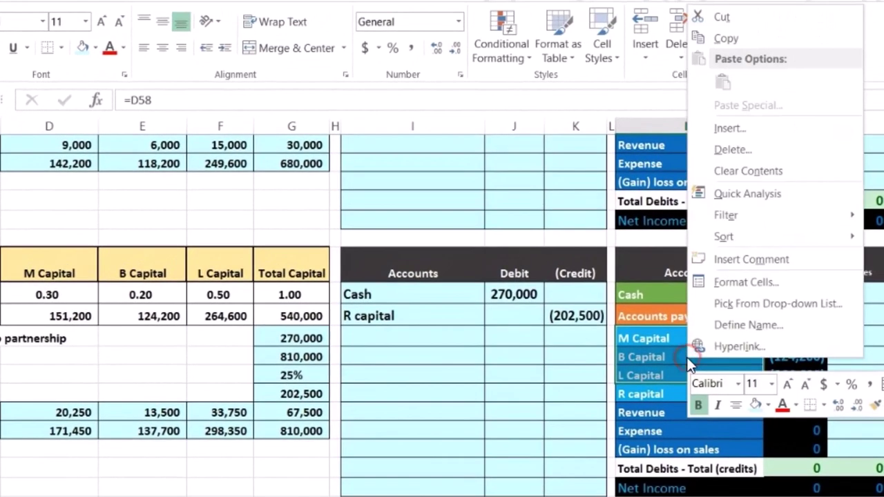
{"action": "left_click", "coordinate": [726, 38]}
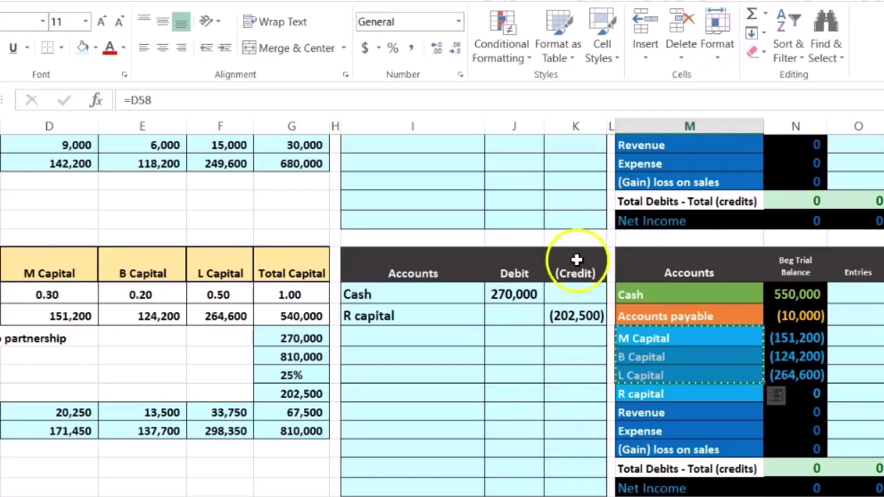
{"action": "left_click", "coordinate": [433, 332]}
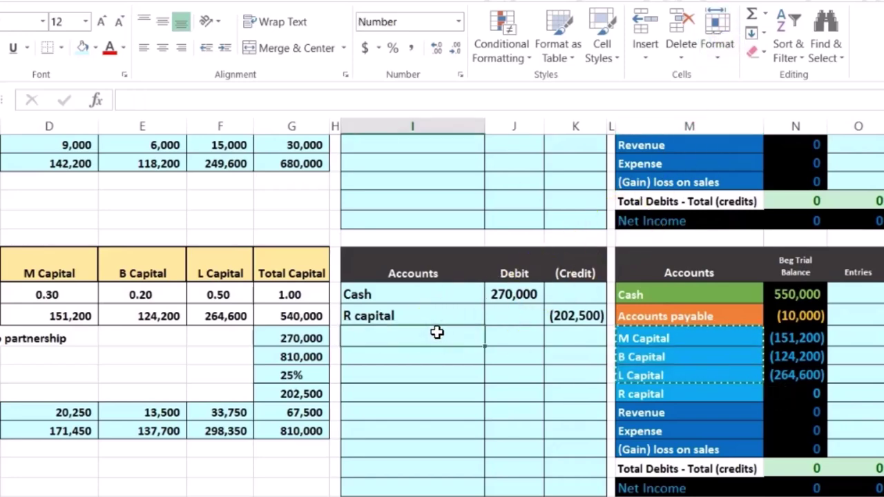
{"action": "right_click", "coordinate": [437, 333]}
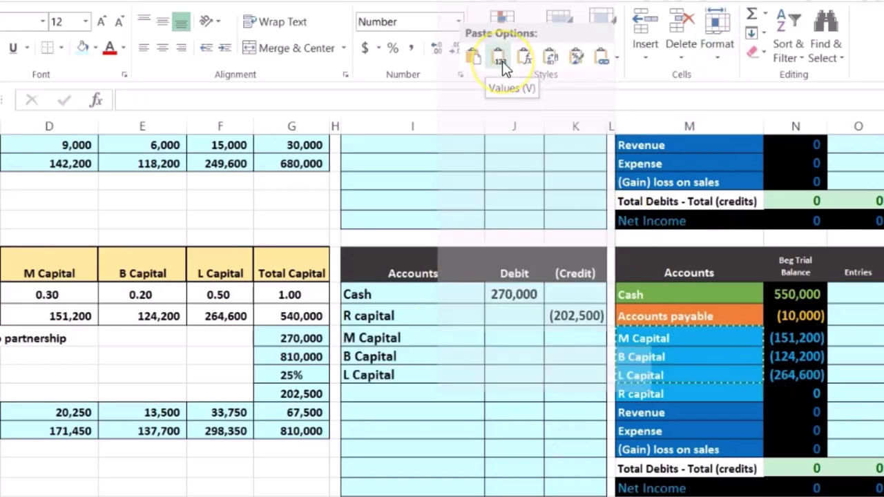
{"action": "left_click", "coordinate": [501, 61]}
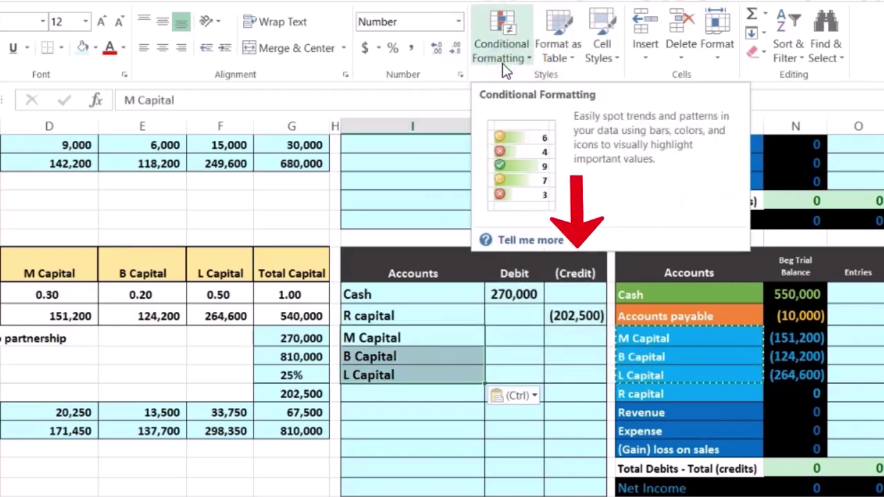
Credit M Capital in K61 with its share of the cash paid less allocation using -D65
{"action": "left_click_drag", "start_coordinate": [486, 345], "coordinate": [562, 337]}
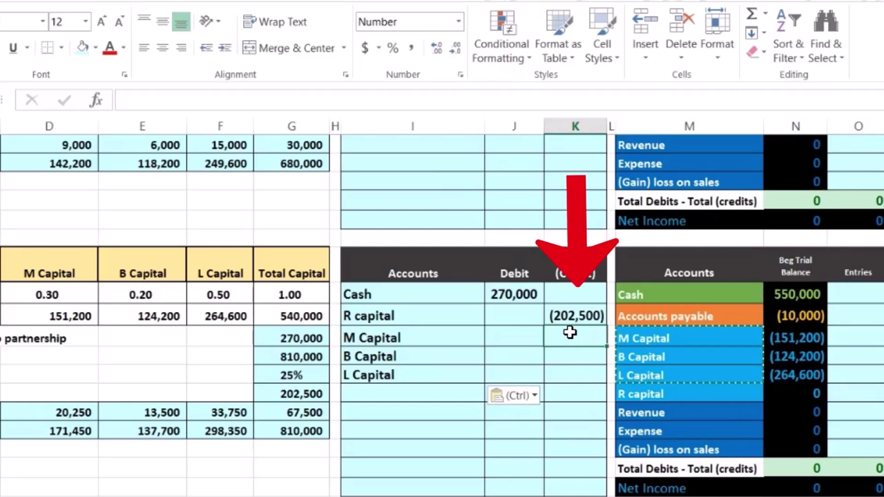
{"action": "type", "text": "-"}
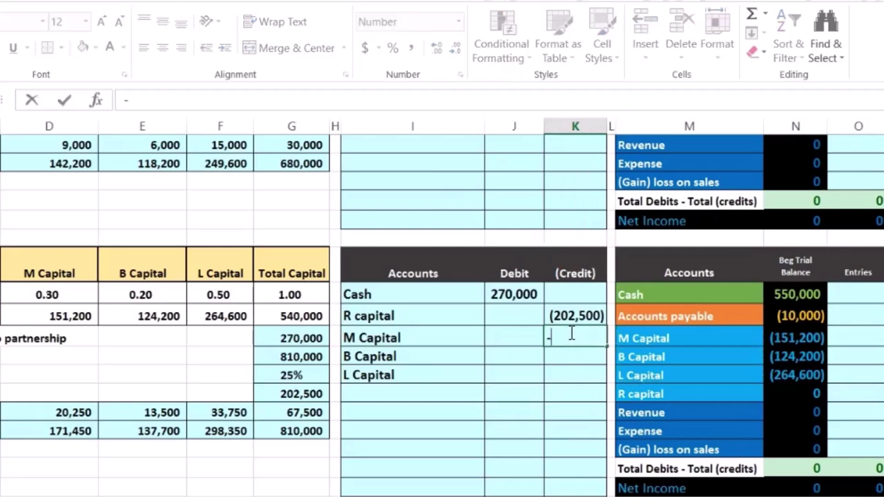
{"action": "left_click", "coordinate": [78, 413]}
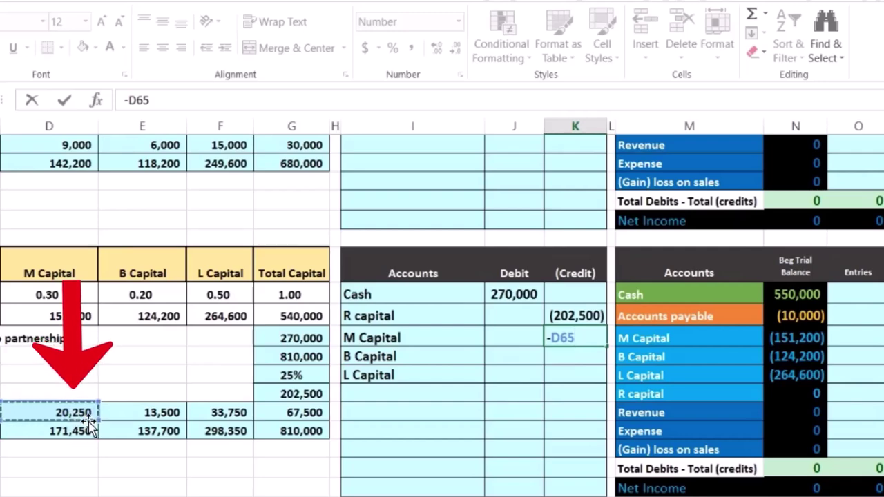
{"action": "key", "text": "Return"}
{"action": "left_click", "coordinate": [203, 423]}
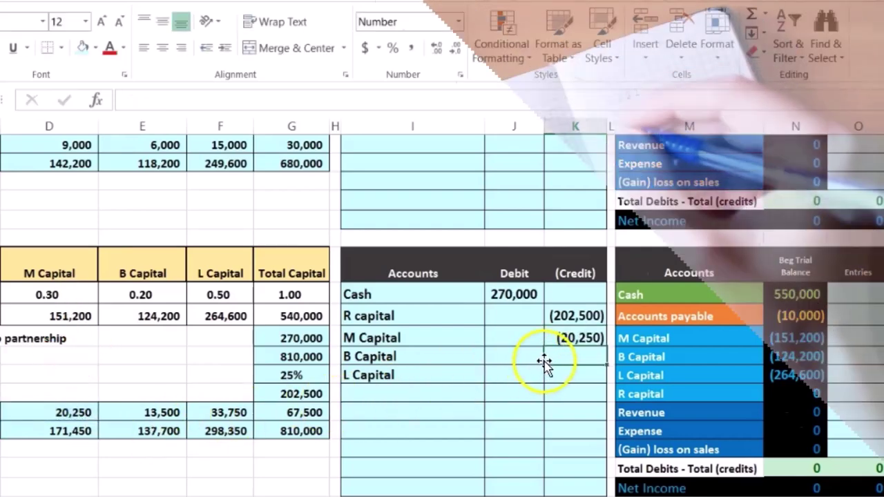
Credit B Capital in K62 with its share of the cash paid less allocation using -E65
{"action": "left_click", "coordinate": [557, 358]}
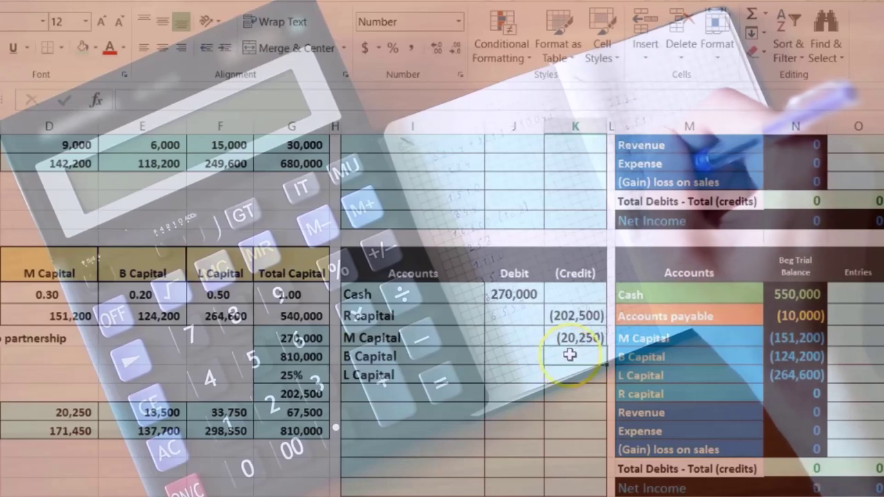
{"action": "left_click", "coordinate": [569, 368]}
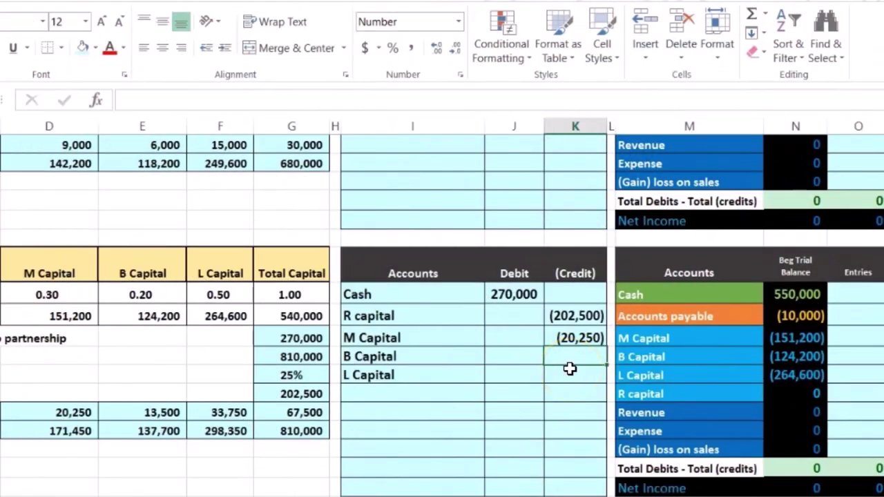
{"action": "type", "text": "-"}
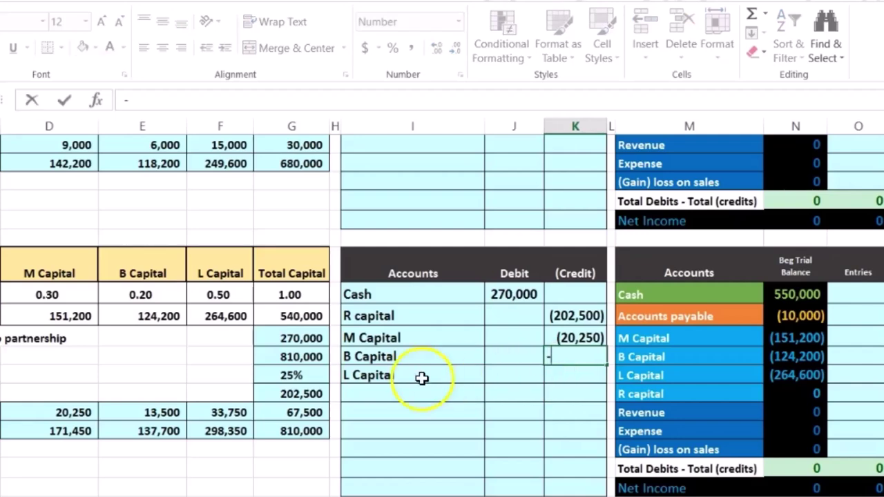
{"action": "left_click", "coordinate": [176, 415]}
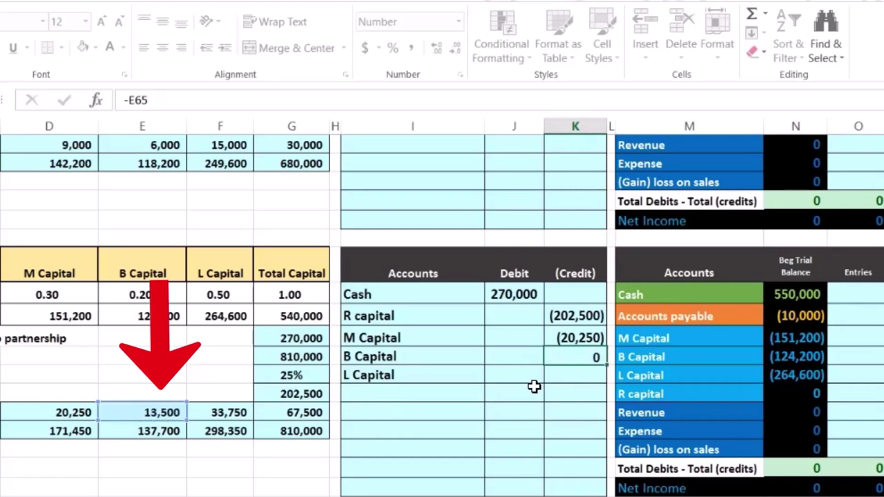
{"action": "key", "text": "Return"}
Credit L Capital in K63 with its share of the cash paid less allocation using -F65
{"action": "type", "text": "-"}
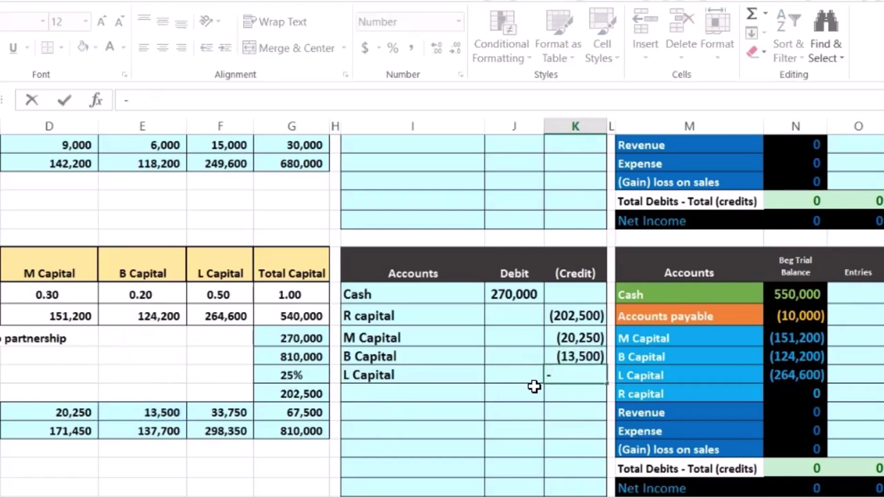
{"action": "left_click", "coordinate": [225, 412]}
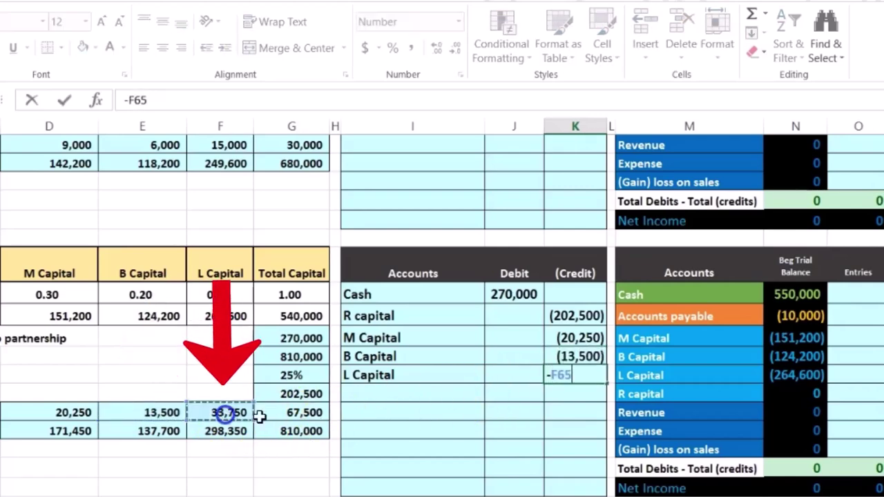
{"action": "key", "text": "Return"}
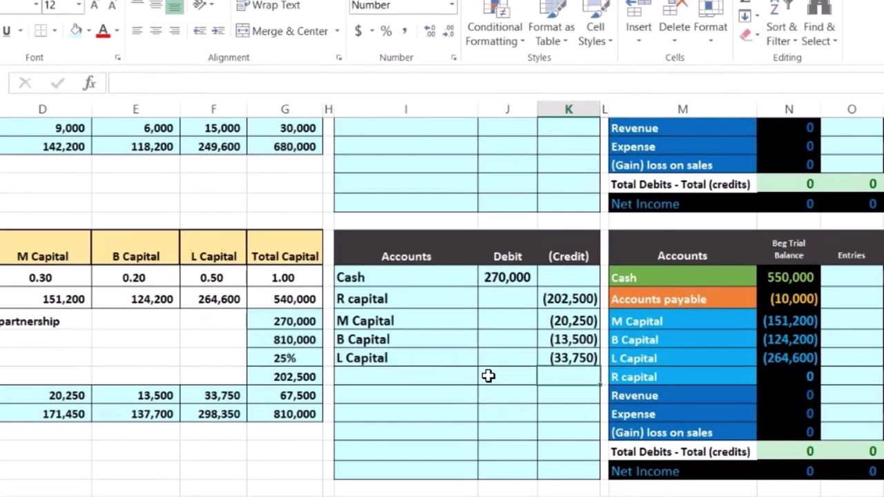
{"action": "left_click", "coordinate": [575, 310]}
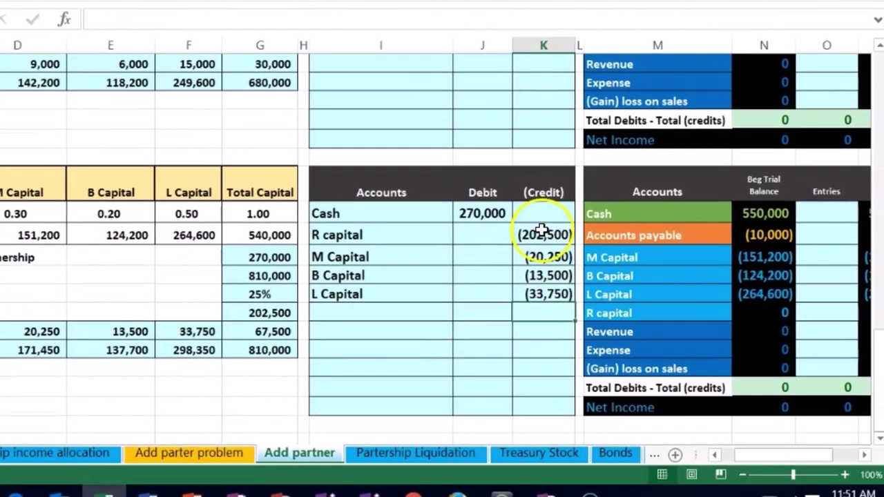
Check that the journal entry balances by summing the credits in K59:K63 and the whole debit and credit range J59:K63
{"action": "left_click_drag", "start_coordinate": [532, 205], "coordinate": [538, 275]}
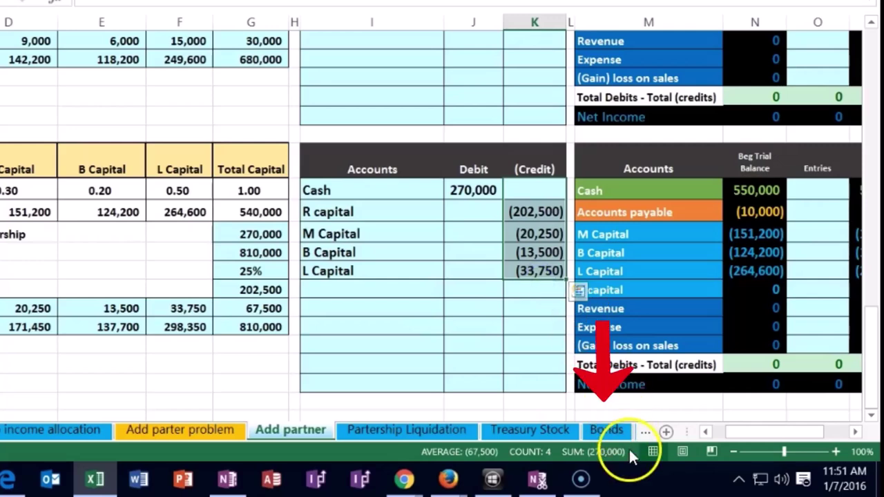
{"action": "left_click", "coordinate": [480, 186]}
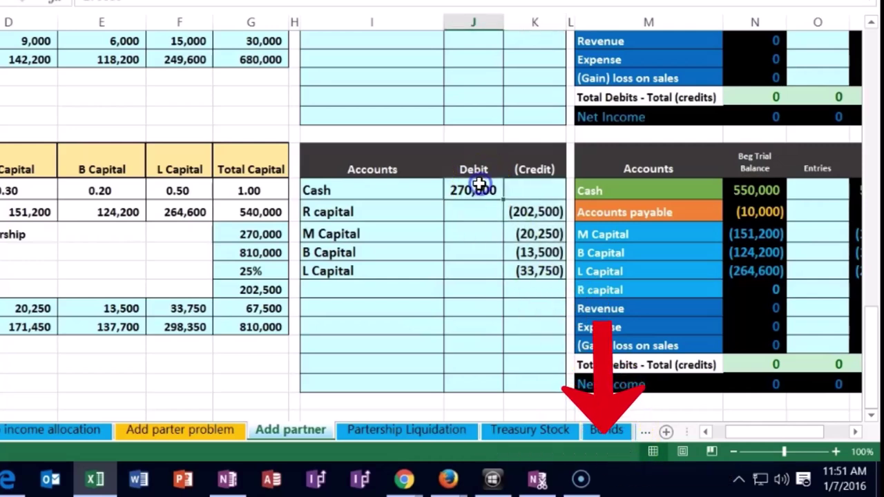
{"action": "left_click", "coordinate": [470, 190]}
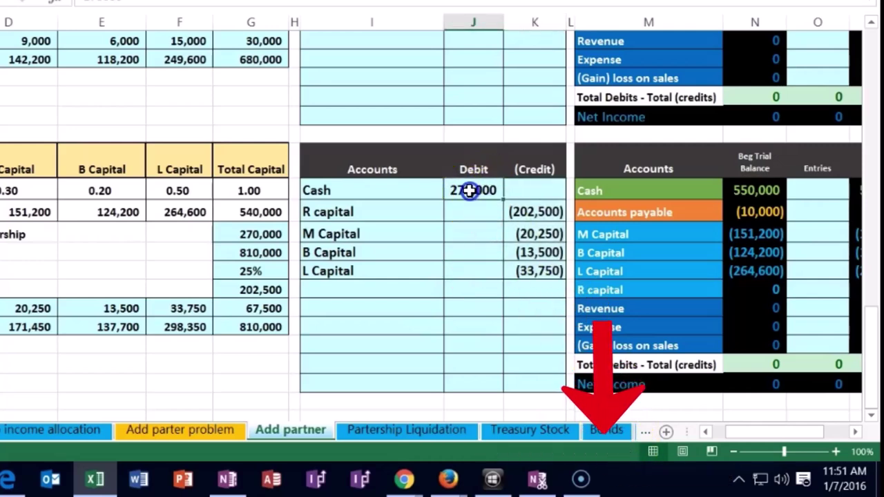
{"action": "left_click_drag", "start_coordinate": [469, 191], "coordinate": [523, 270]}
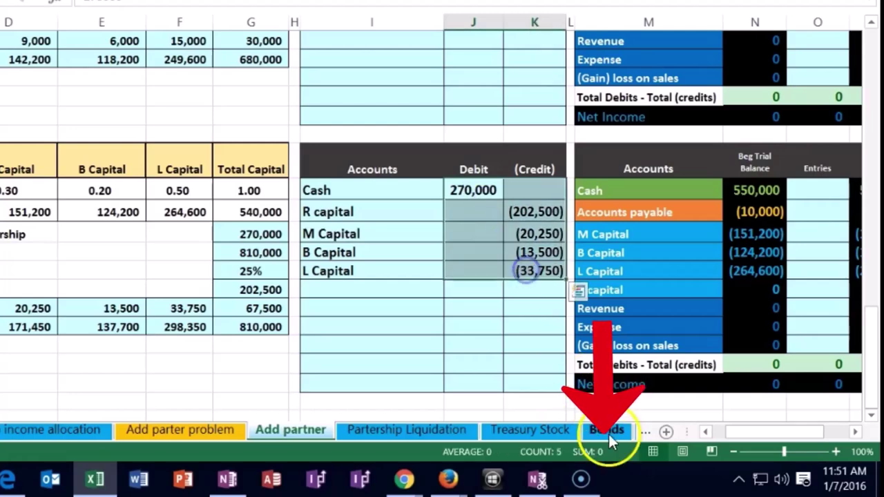
Review the ending capital balances of R, M, B and L and the total capital in row 66
{"action": "left_click", "coordinate": [651, 285]}
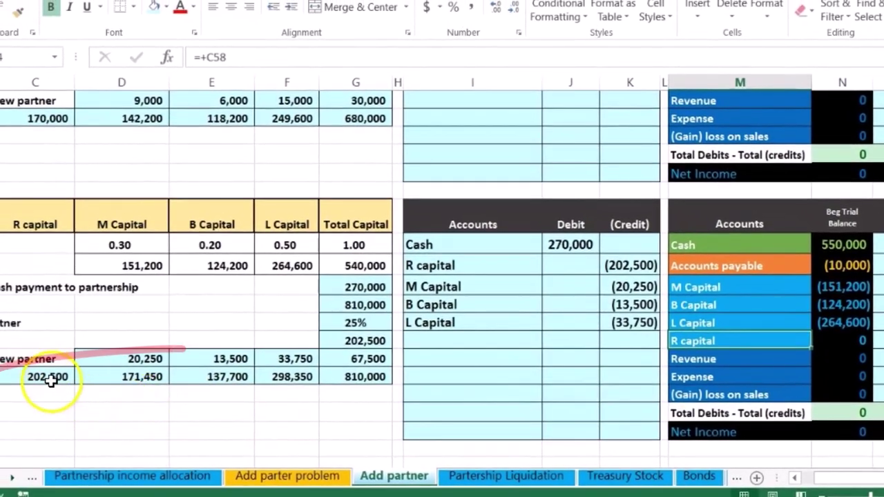
{"action": "left_click", "coordinate": [10, 359]}
{"action": "left_click", "coordinate": [122, 376]}
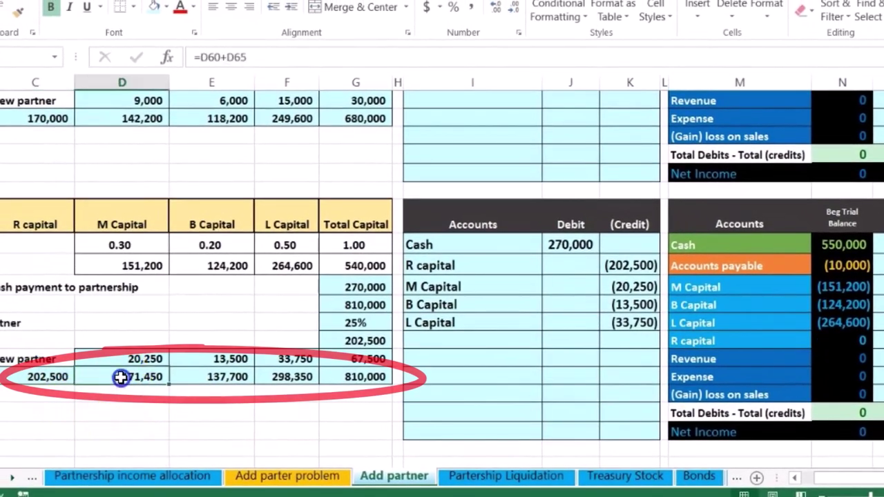
{"action": "left_click", "coordinate": [216, 376]}
{"action": "left_click", "coordinate": [290, 376]}
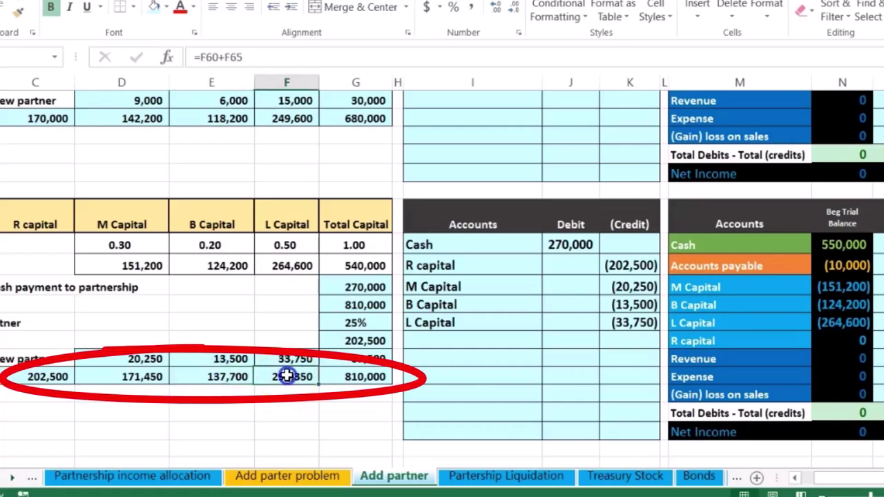
{"action": "left_click", "coordinate": [365, 376]}
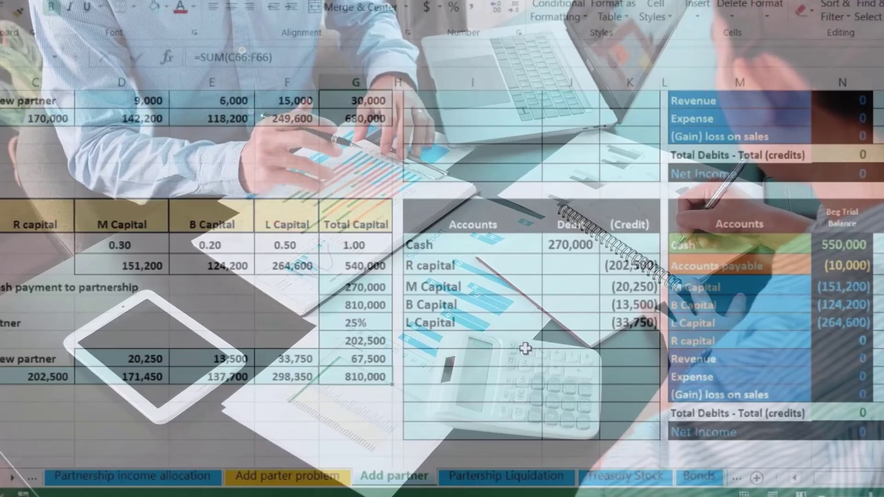
Post the Cash debit to the trial balance Entries column in O59 with the formula =J59
{"action": "key", "text": "Right"}
{"action": "key", "text": "Right"}
{"action": "key", "text": "Right"}
{"action": "key", "text": "Right"}
{"action": "key", "text": "Right"}
{"action": "key", "text": "Right"}
{"action": "key", "text": "Right"}
{"action": "key", "text": "Right"}
{"action": "key", "text": "Right"}
{"action": "key", "text": "Right"}
{"action": "key", "text": "Right"}
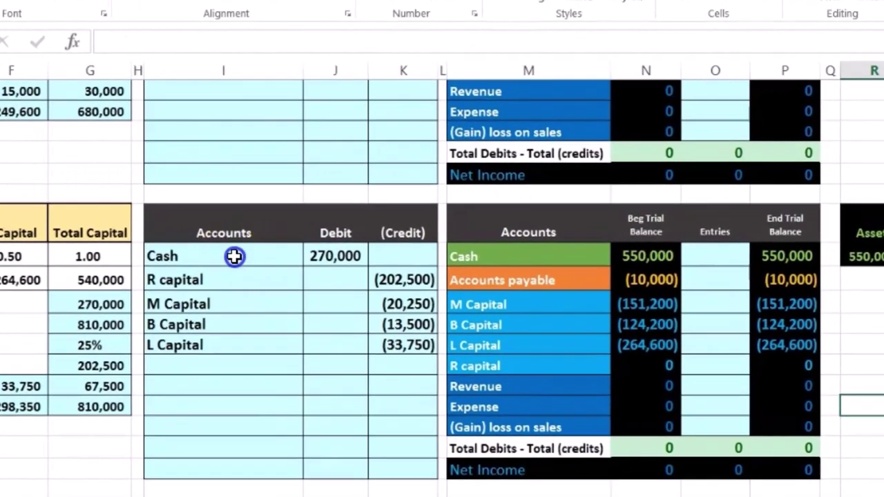
{"action": "left_click_drag", "start_coordinate": [270, 245], "coordinate": [418, 244]}
{"action": "left_click_drag", "start_coordinate": [517, 257], "coordinate": [624, 257]}
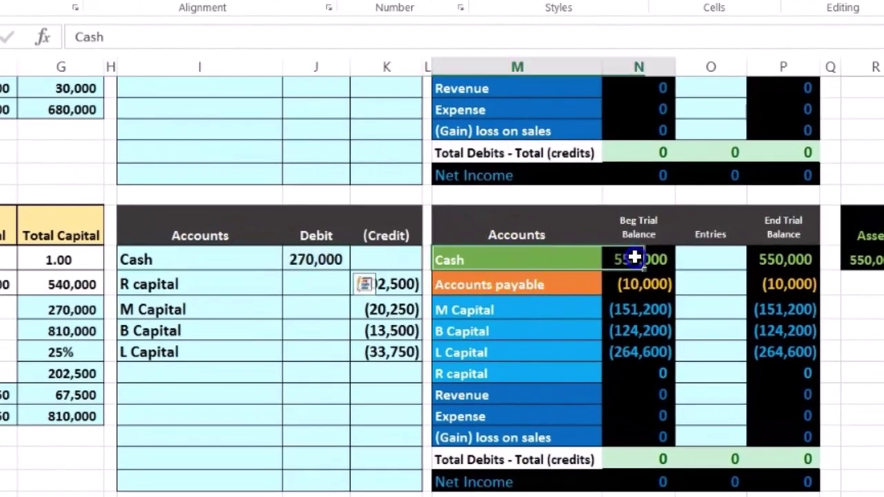
{"action": "left_click", "coordinate": [703, 259]}
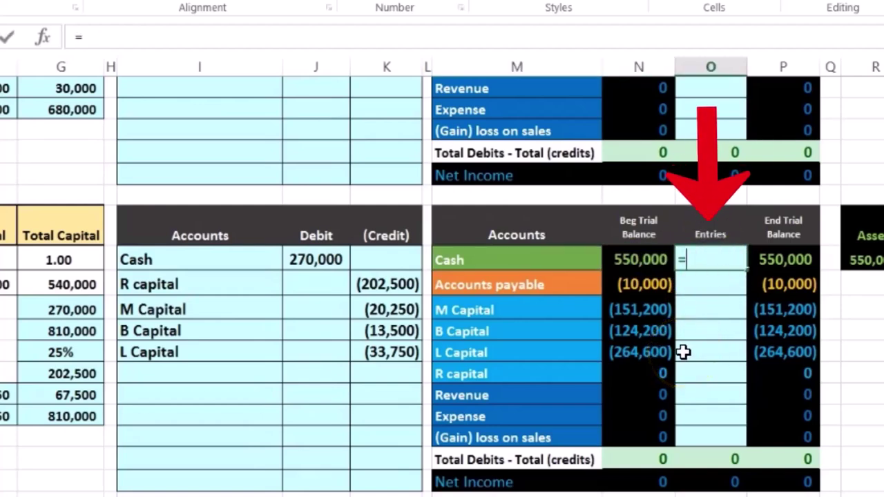
{"action": "left_click", "coordinate": [308, 259]}
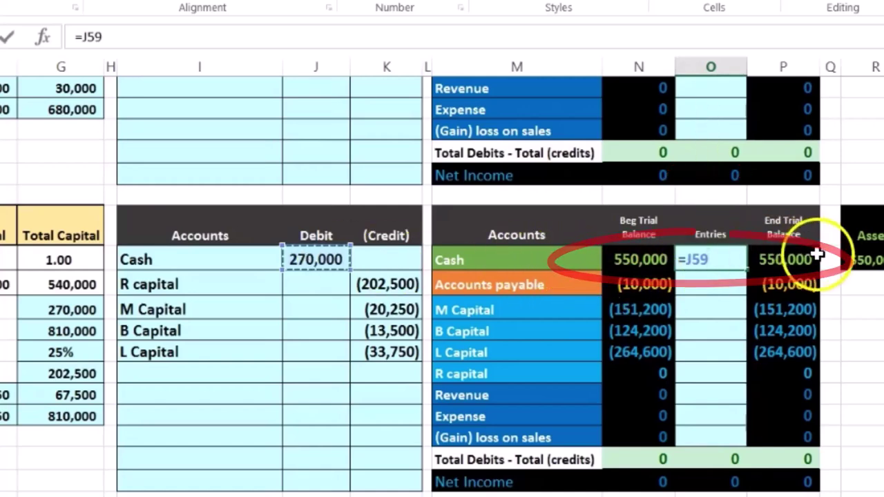
{"action": "key", "text": "Return"}
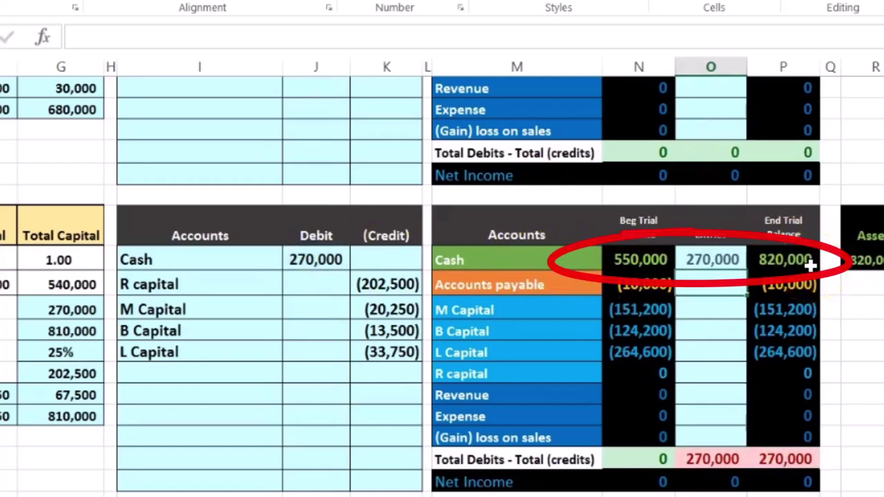
Post the R capital credit to the trial balance Entries column in O64 with the formula =K60
{"action": "left_click_drag", "start_coordinate": [232, 284], "coordinate": [370, 291]}
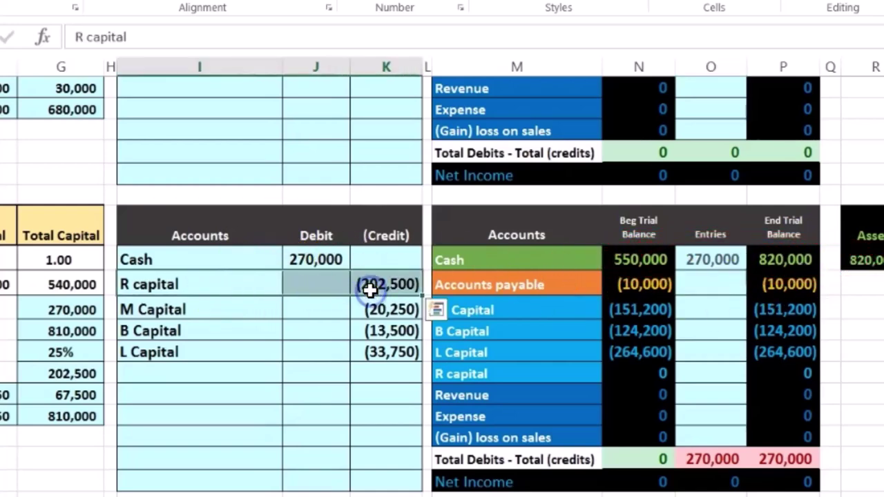
{"action": "left_click_drag", "start_coordinate": [476, 374], "coordinate": [782, 375]}
{"action": "left_click", "coordinate": [722, 370]}
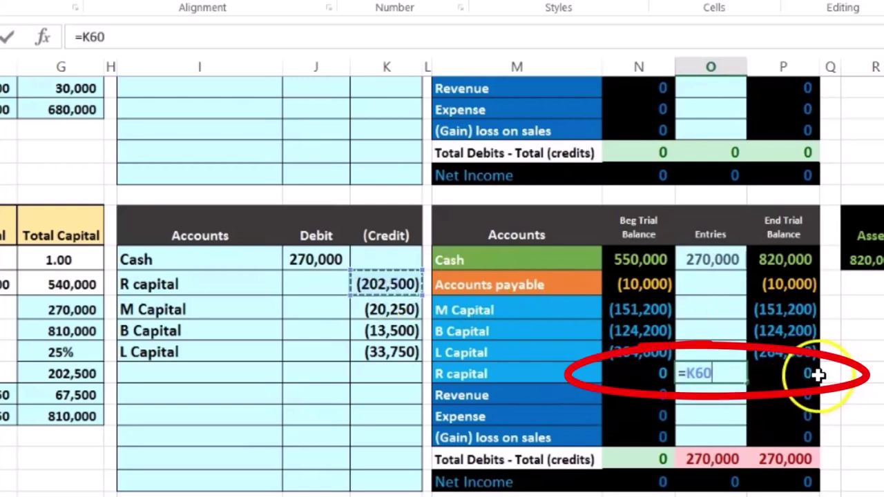
{"action": "key", "text": "Return"}
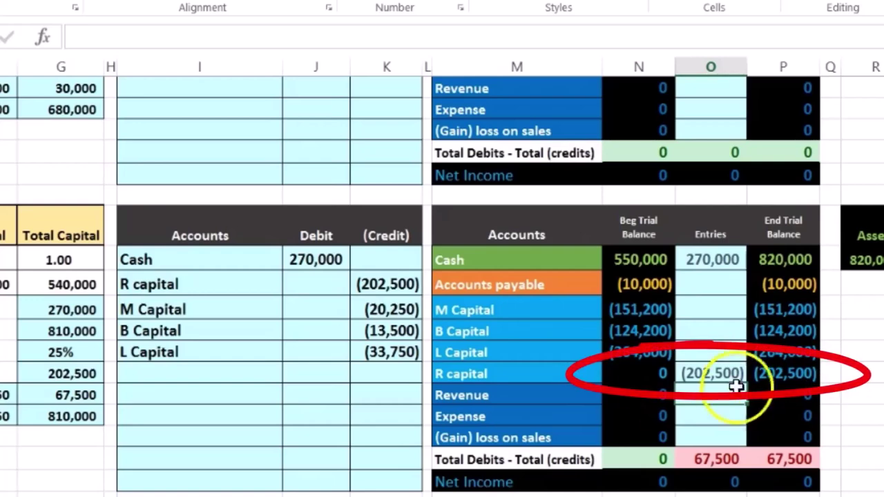
Post the M Capital credit to the trial balance in O61 with =K61, and compare its ending balance with D66
{"action": "left_click_drag", "start_coordinate": [235, 310], "coordinate": [359, 308]}
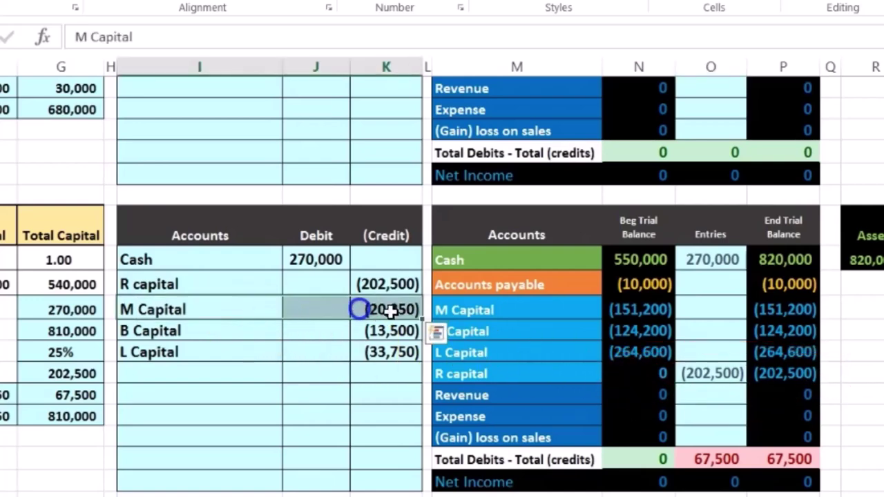
{"action": "left_click", "coordinate": [483, 310]}
{"action": "left_click", "coordinate": [709, 309]}
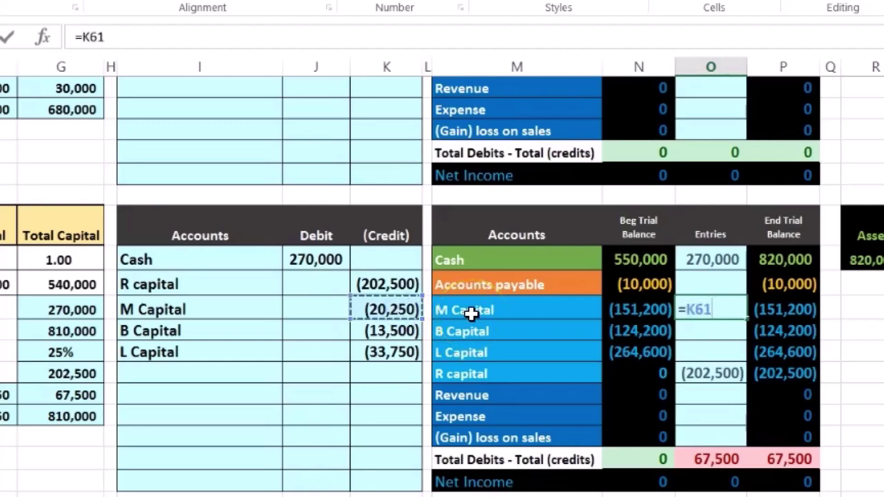
{"action": "key", "text": "Return"}
{"action": "left_click", "coordinate": [626, 310]}
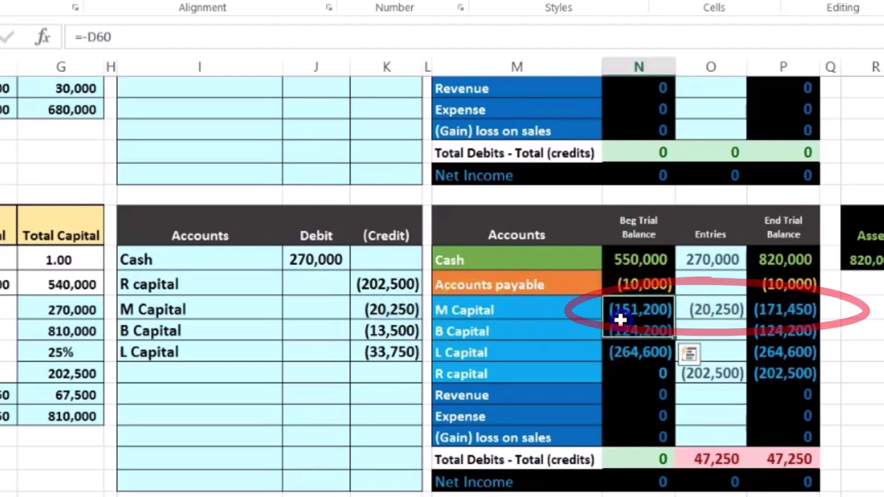
{"action": "left_click", "coordinate": [762, 310]}
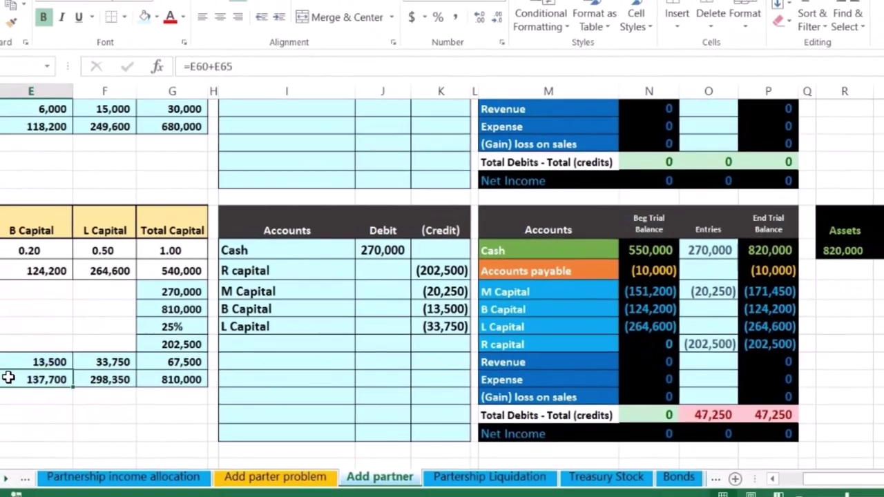
{"action": "left_click", "coordinate": [9, 373]}
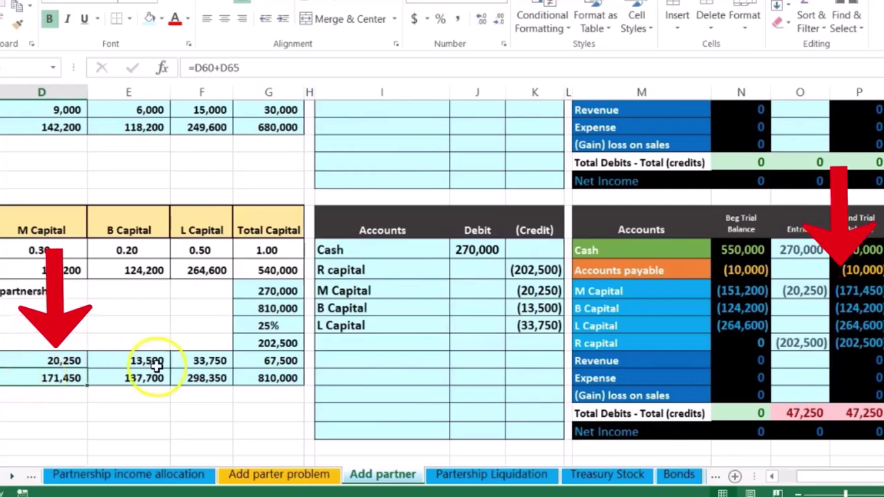
Post the B Capital credit to the trial balance in O62 with =K62, and compare its ending balance with E66
{"action": "left_click_drag", "start_coordinate": [340, 308], "coordinate": [523, 308]}
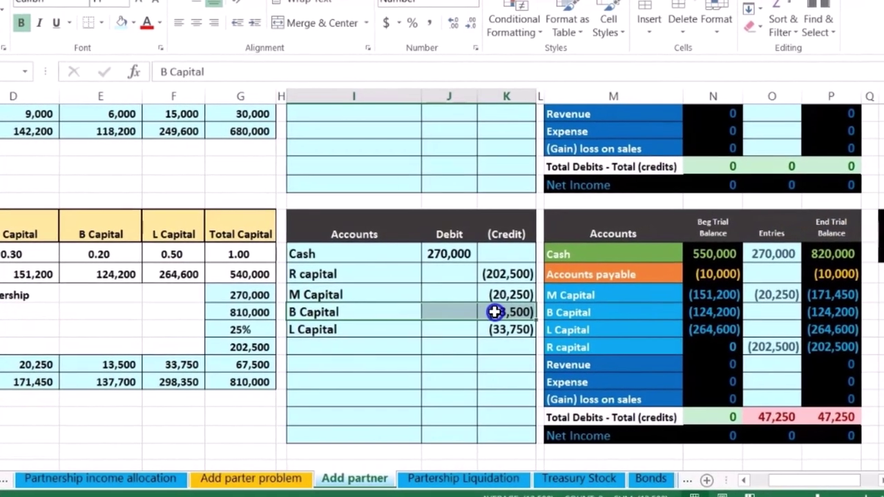
{"action": "left_click", "coordinate": [658, 317]}
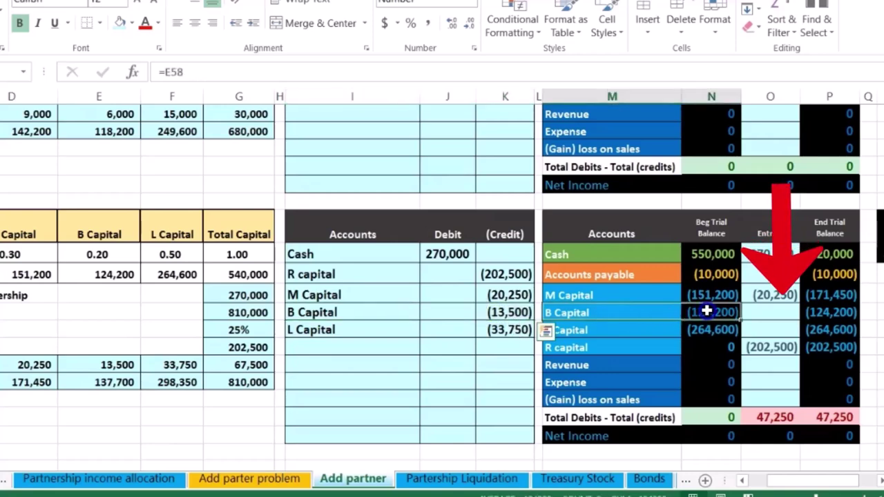
{"action": "left_click", "coordinate": [771, 312]}
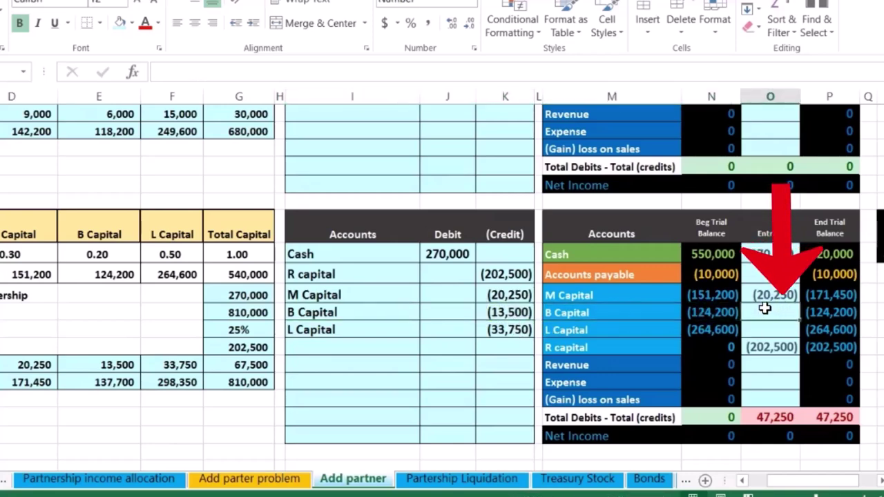
{"action": "type", "text": "="}
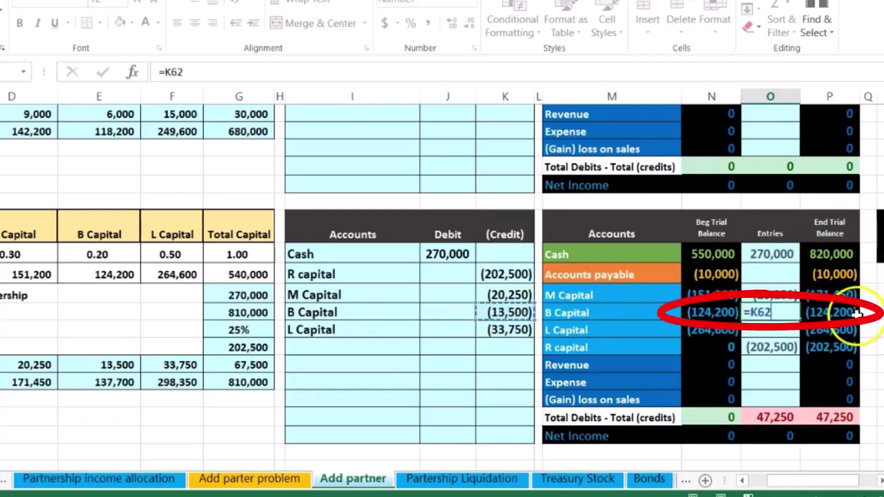
{"action": "key", "text": "Return"}
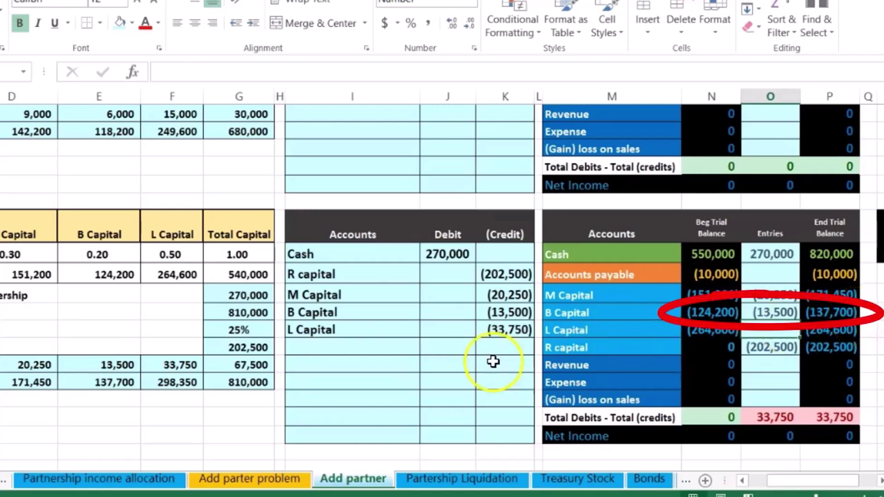
{"action": "left_click", "coordinate": [128, 382]}
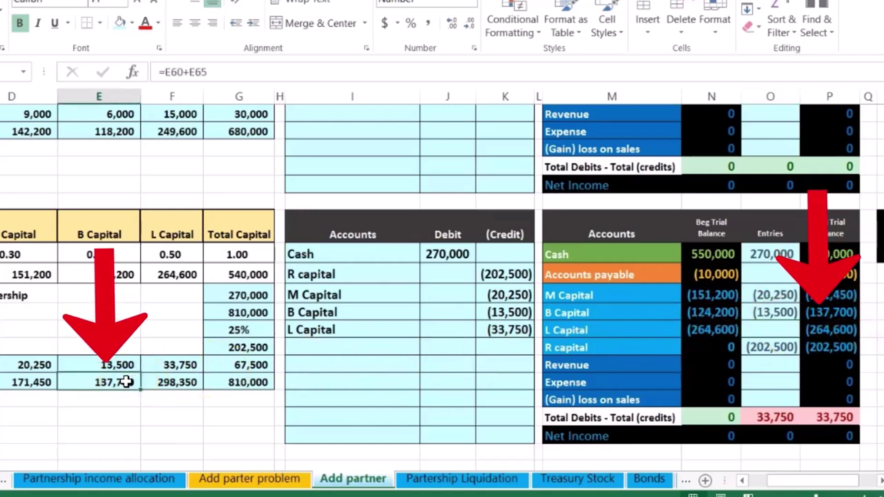
Post the L Capital credit to the trial balance in O63 with =K63, and compare its ending balance with F66
{"action": "left_click_drag", "start_coordinate": [306, 329], "coordinate": [505, 329]}
{"action": "left_click", "coordinate": [560, 328]}
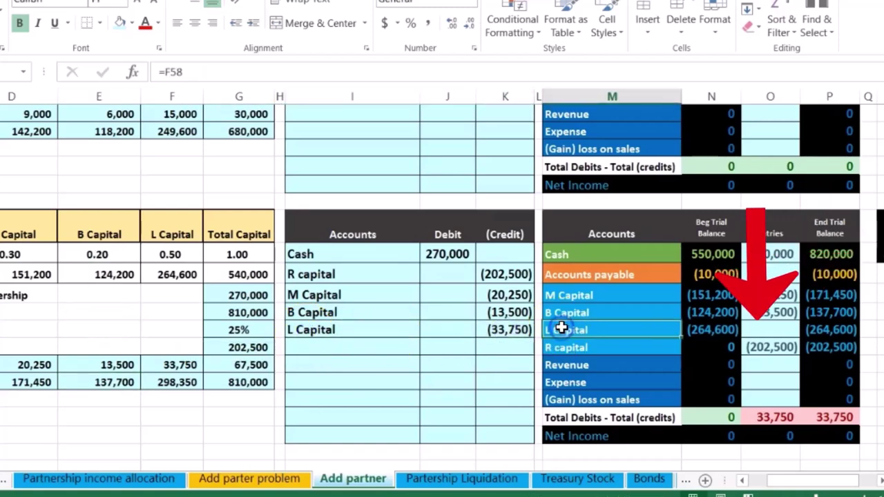
{"action": "left_click", "coordinate": [772, 329]}
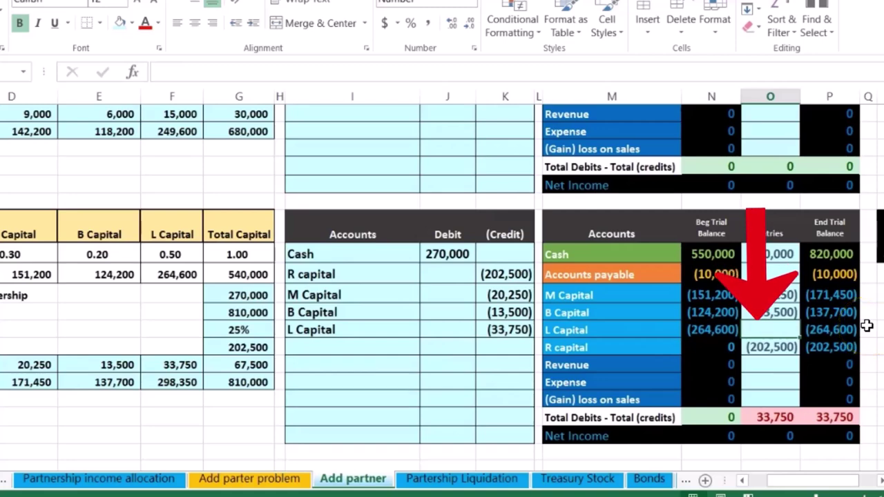
{"action": "type", "text": "="}
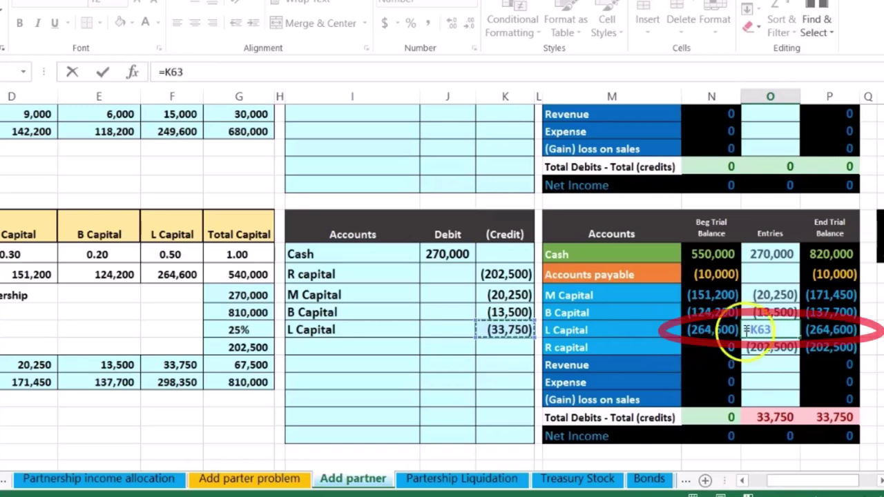
{"action": "key", "text": "Return"}
{"action": "left_click", "coordinate": [844, 332]}
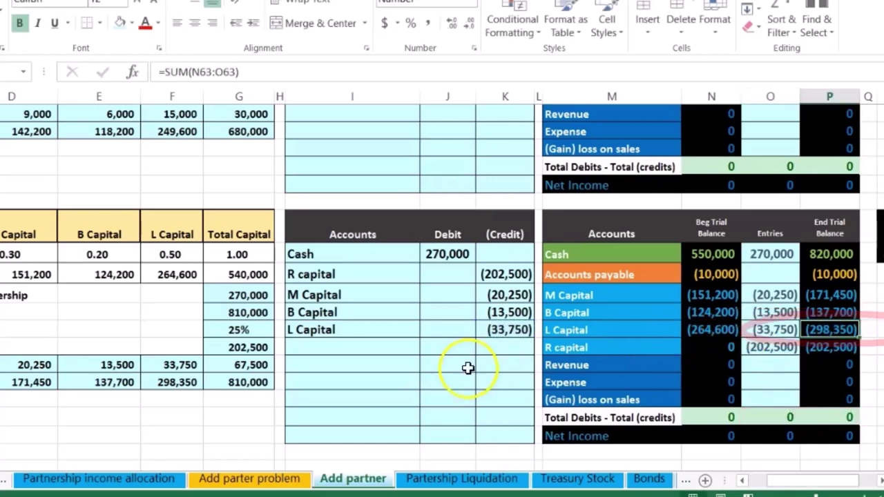
{"action": "left_click", "coordinate": [188, 385]}
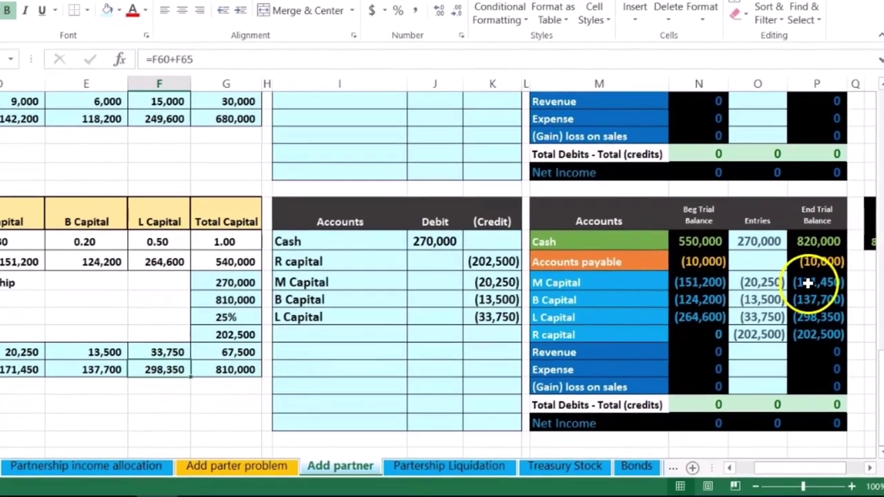
Compare the sum of the ending partner capital balances in P61:P64 with the net of Cash and Accounts payable in P59:P60
{"action": "left_click_drag", "start_coordinate": [821, 295], "coordinate": [817, 346]}
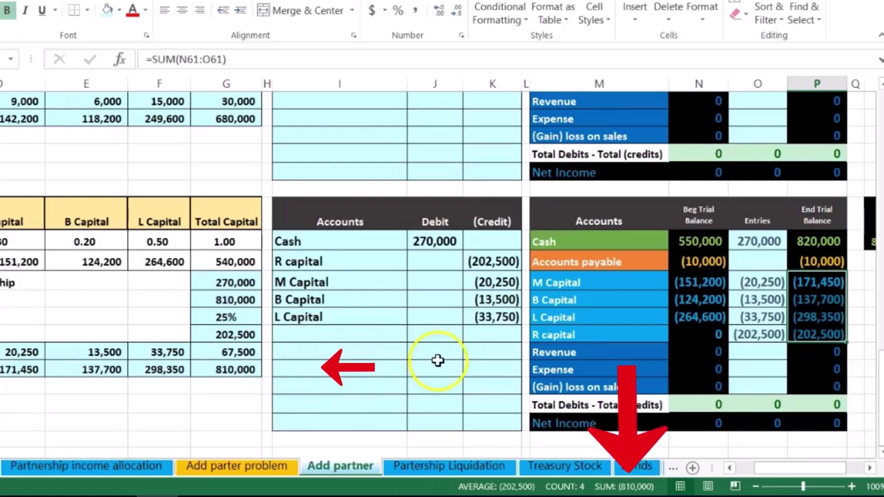
{"action": "left_click", "coordinate": [815, 238]}
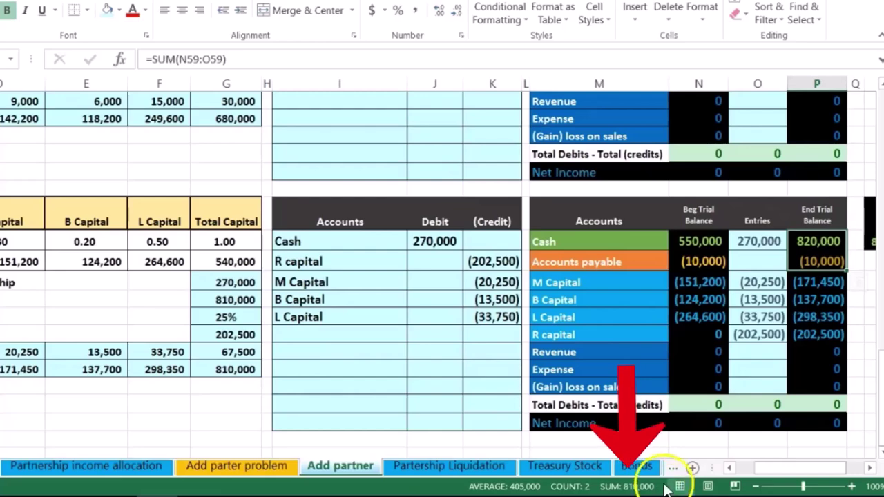
{"action": "left_click_drag", "start_coordinate": [794, 285], "coordinate": [797, 302]}
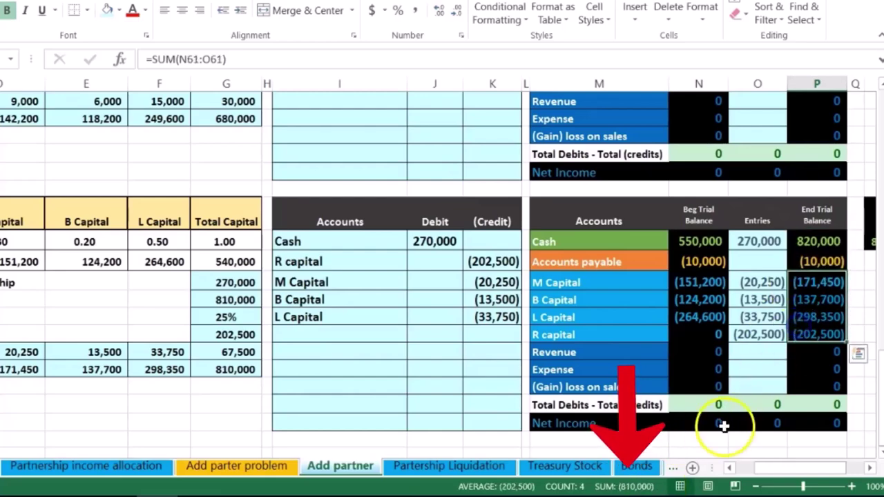